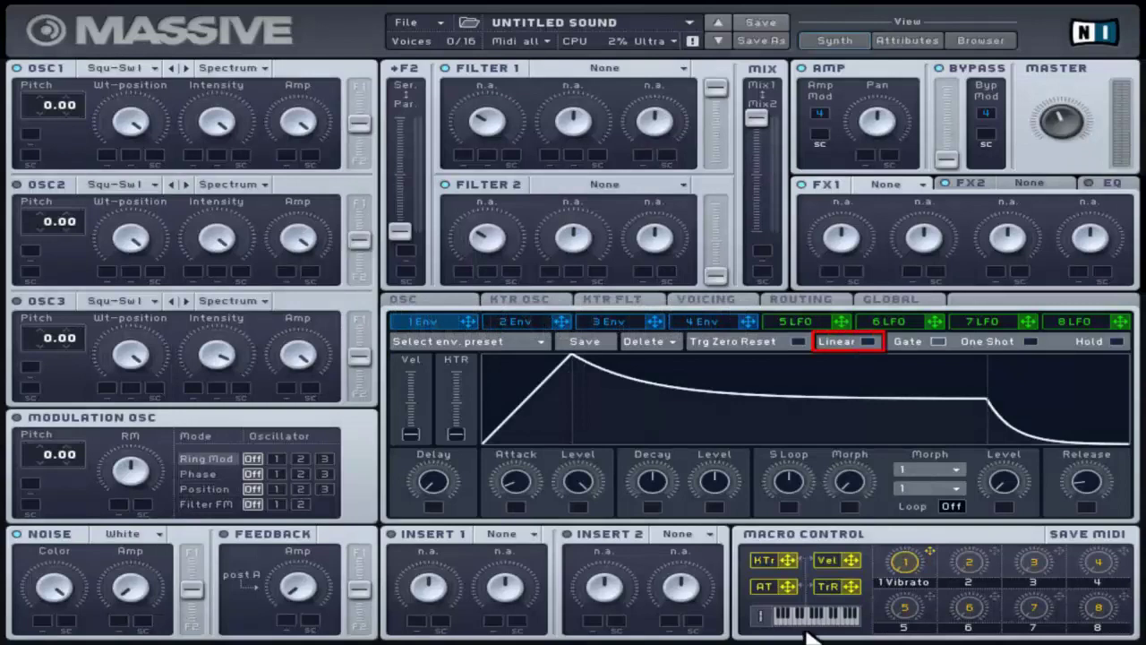
Step: Switch Envelope 1's Linear option on and back off
click(868, 341)
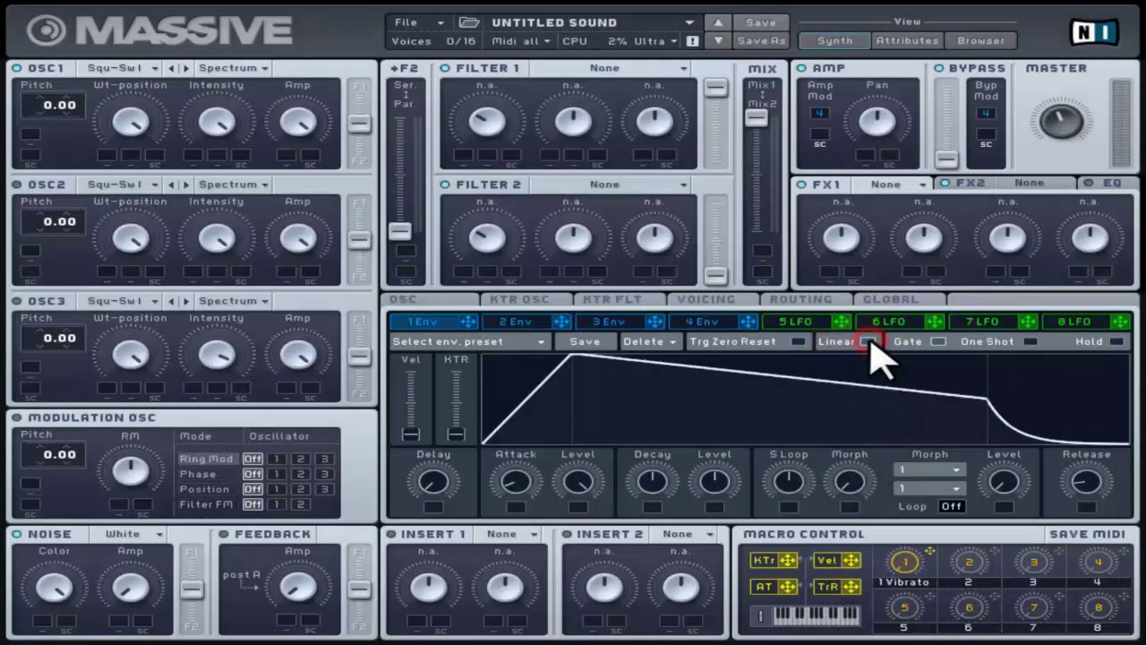
click(870, 341)
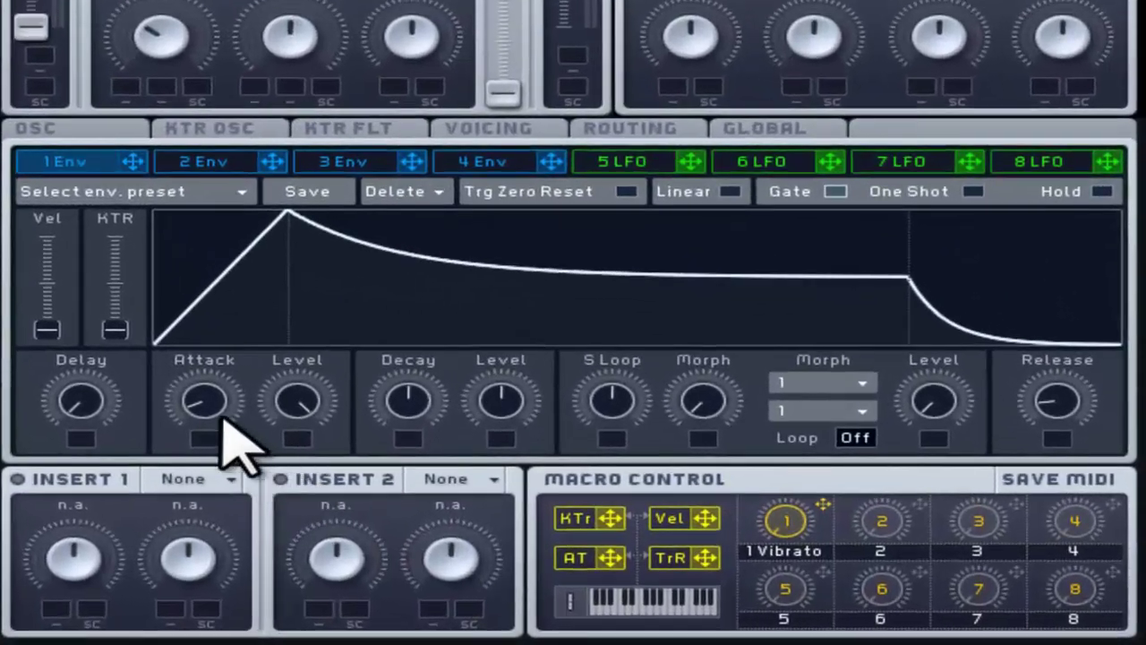
Step: Shorten Envelope 1's attack time and try out its attack level
drag(322, 438, 331, 382)
drag(219, 342, 209, 405)
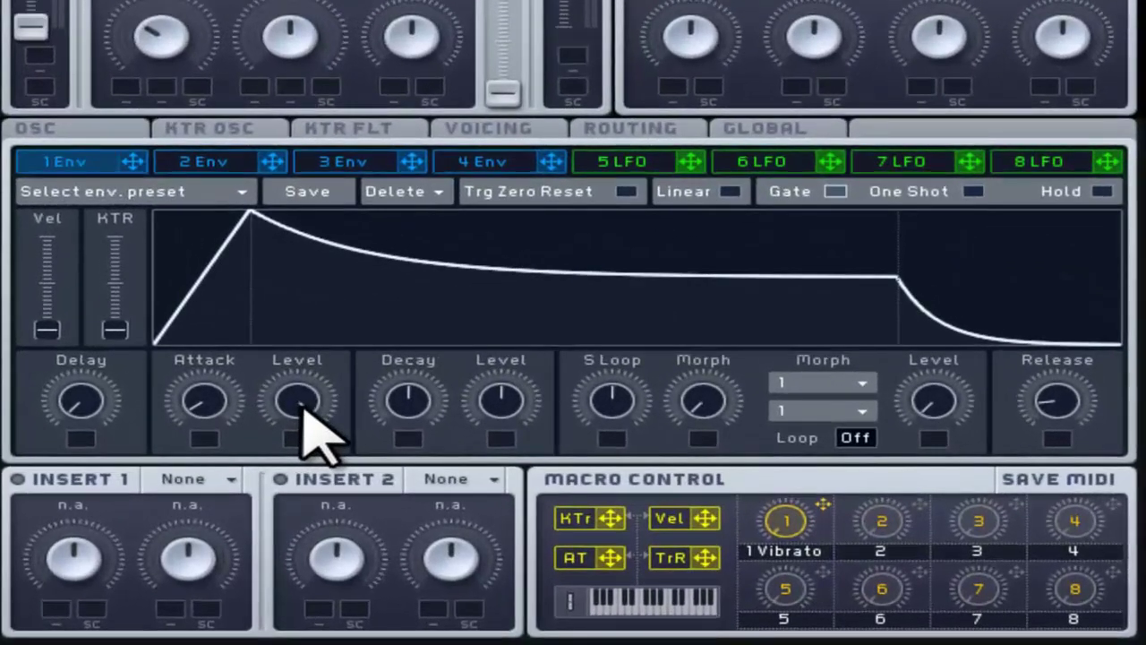
drag(305, 412, 307, 440)
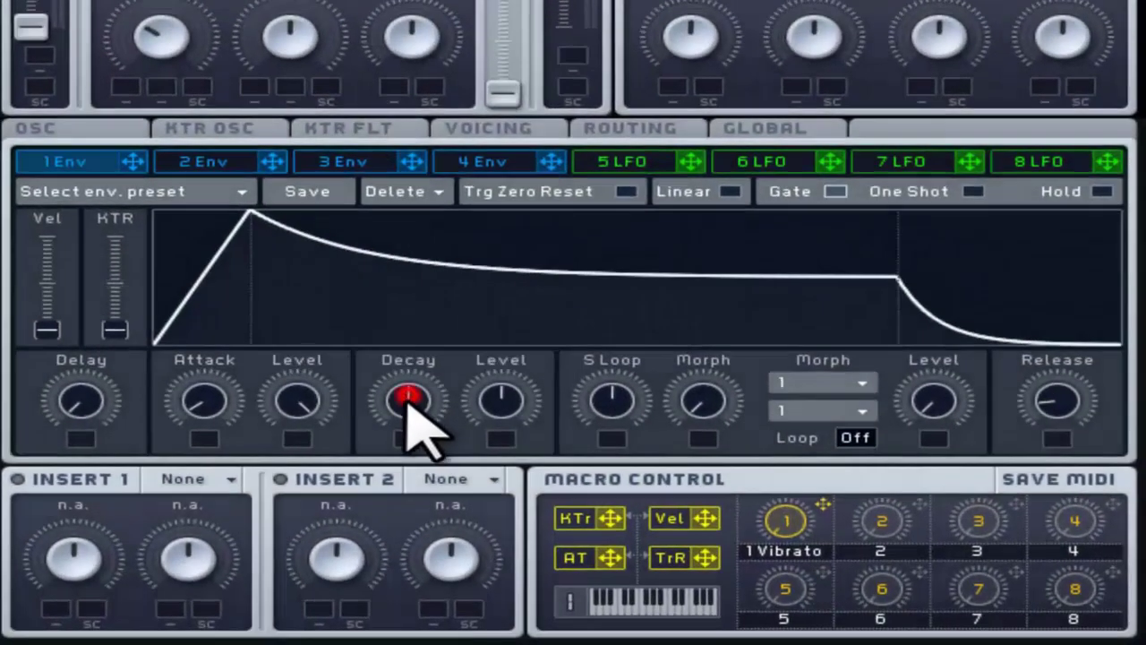
Step: Try out different decay times and decay levels for Envelope 1
drag(602, 461, 595, 558)
drag(399, 528, 476, 366)
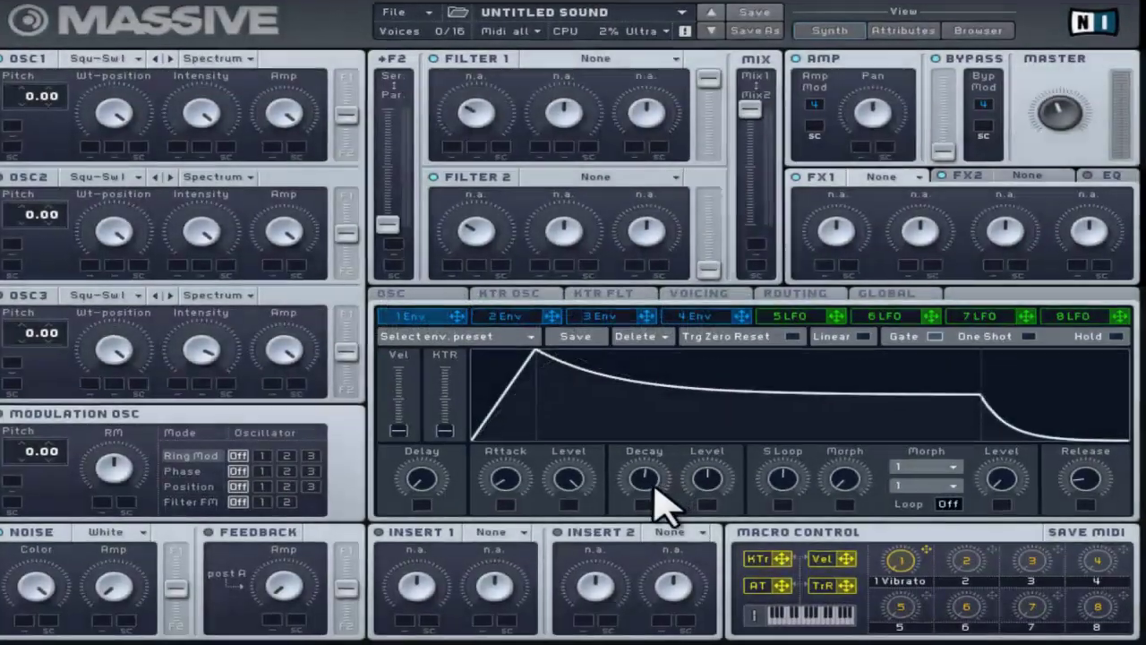
click(661, 489)
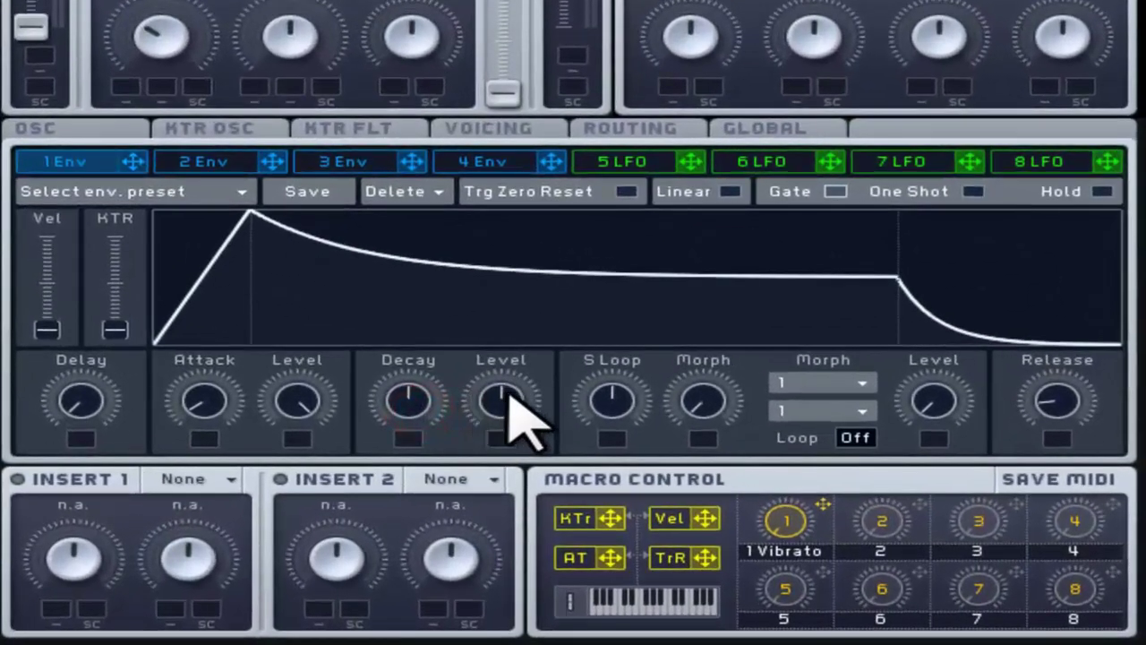
mouse_move(508, 394)
mouse_down()
mouse_move(486, 504)
mouse_move(529, 286)
mouse_move(519, 432)
mouse_up()
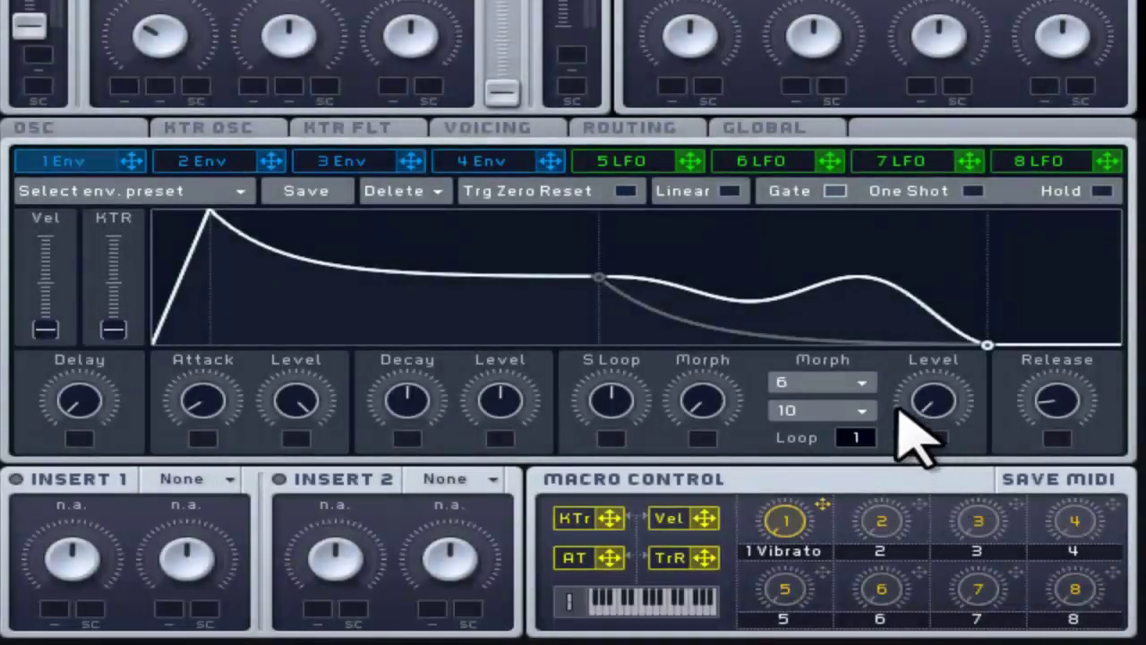
Step: Set Envelope 1's two morph curves to 3 (Triangle 3.5) and 16, and raise the Morph amount to blend between them
click(863, 383)
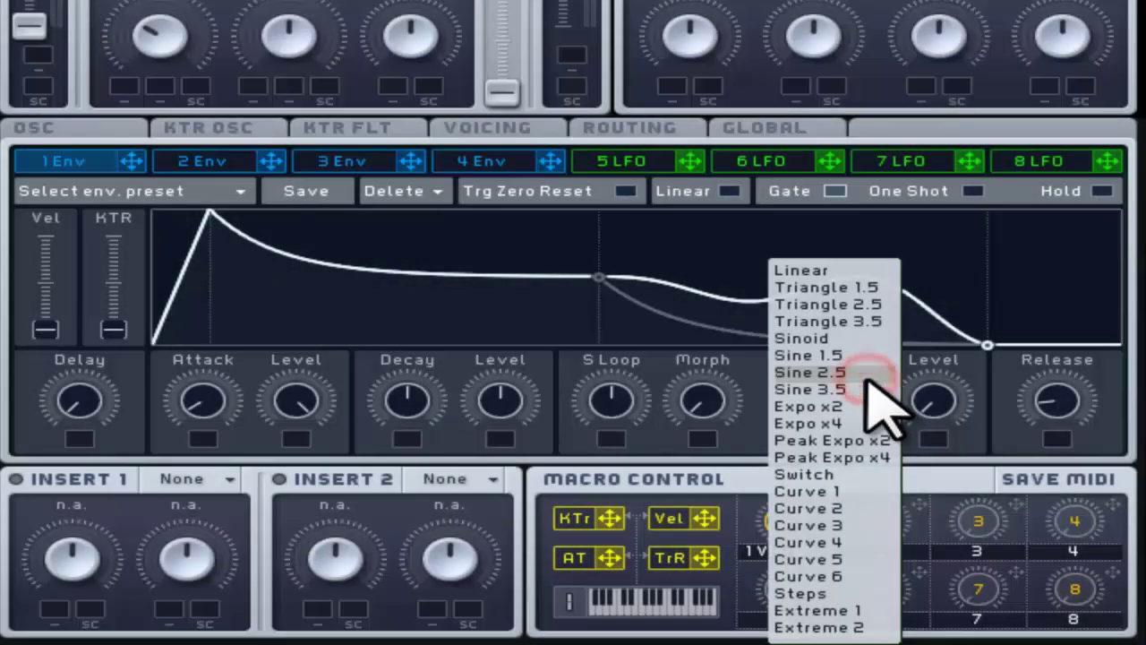
click(860, 309)
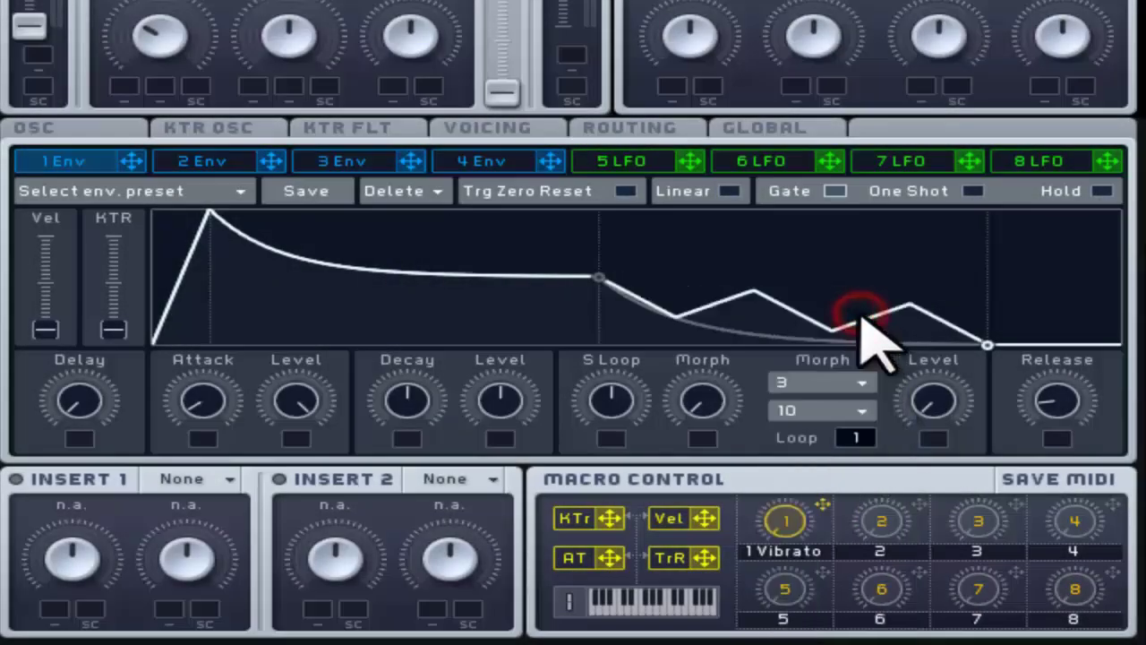
click(868, 407)
click(865, 528)
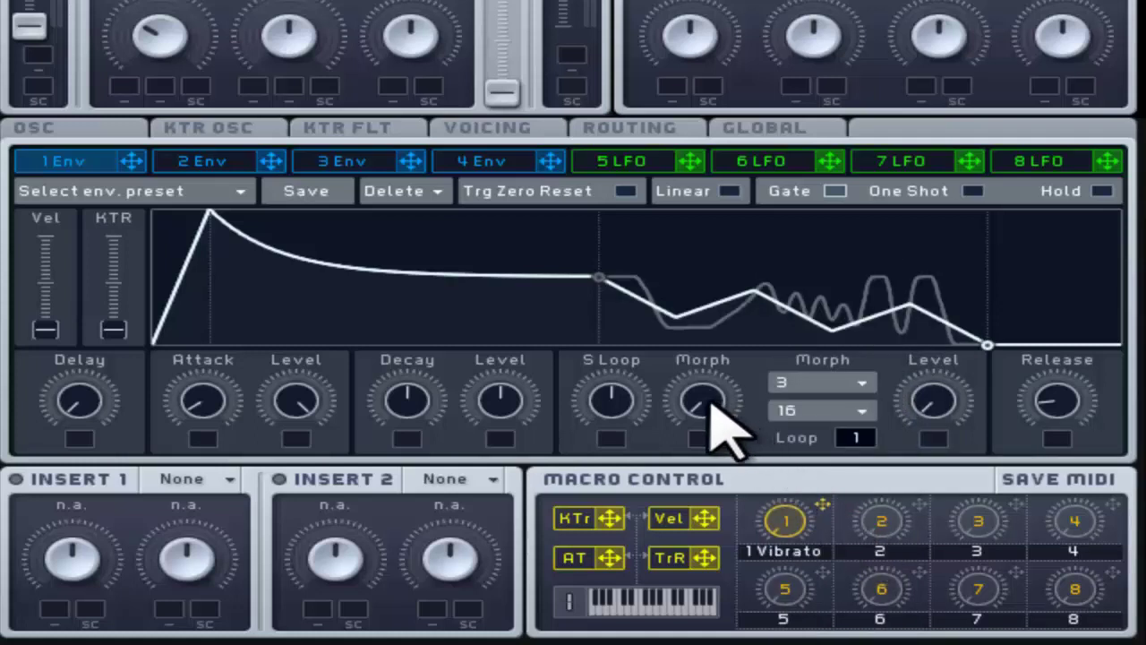
mouse_move(710, 402)
mouse_down()
mouse_move(683, 137)
mouse_move(639, 410)
mouse_move(687, 163)
mouse_up()
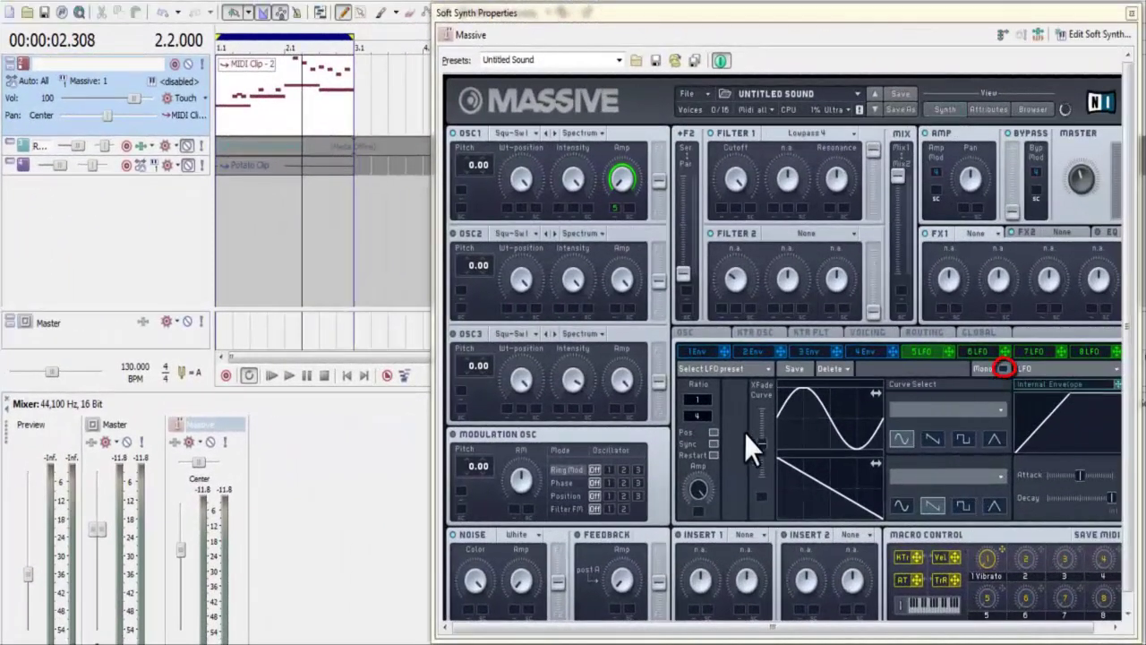
Step: Play the MIDI clip from the start without and with LFO 5's Mono option enabled
click(268, 378)
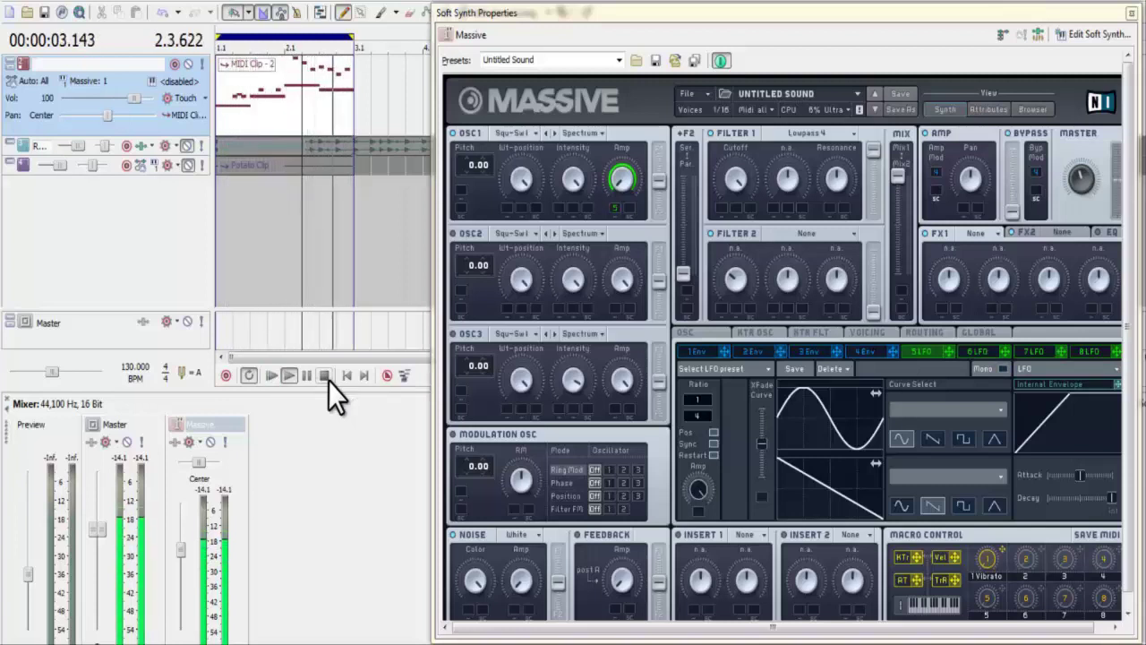
click(328, 380)
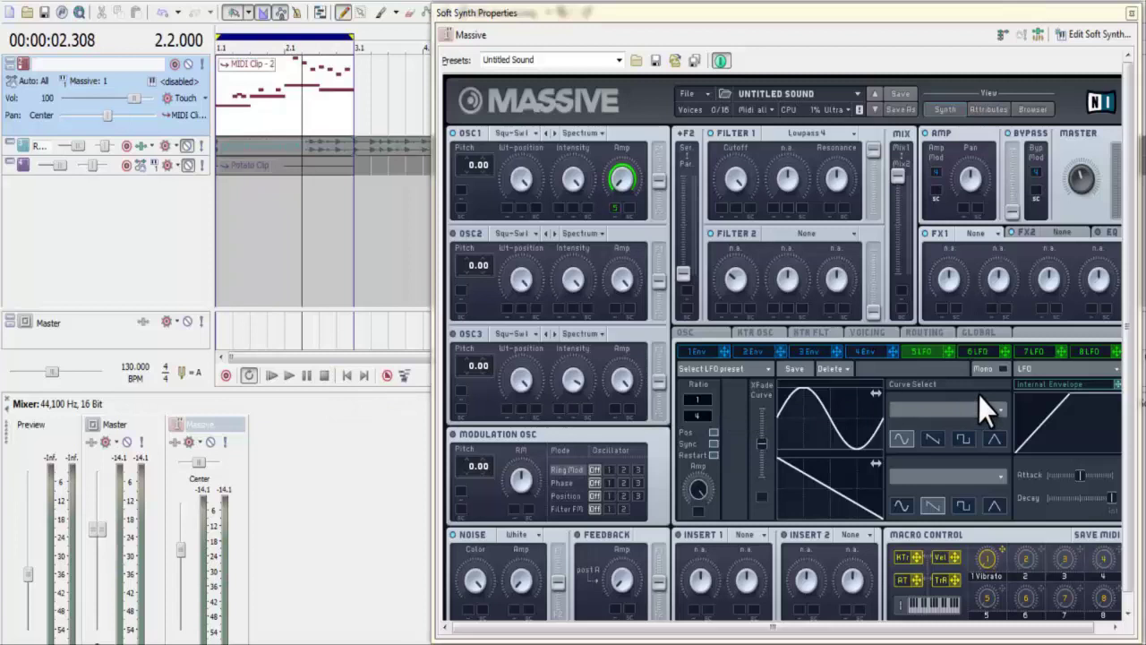
click(1005, 370)
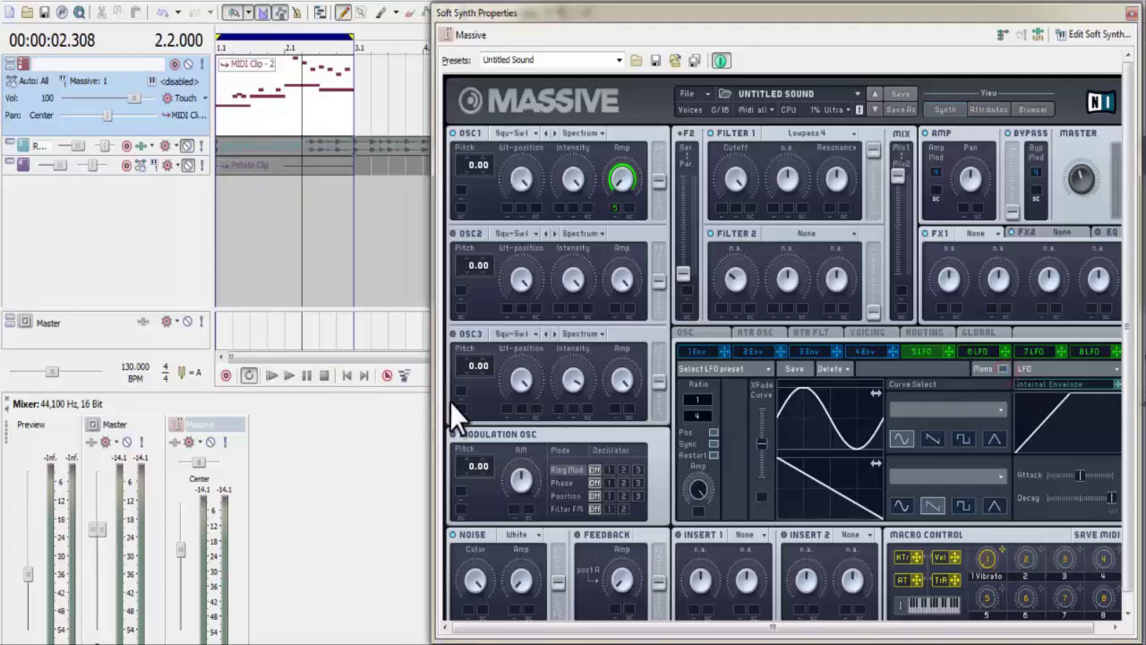
click(267, 376)
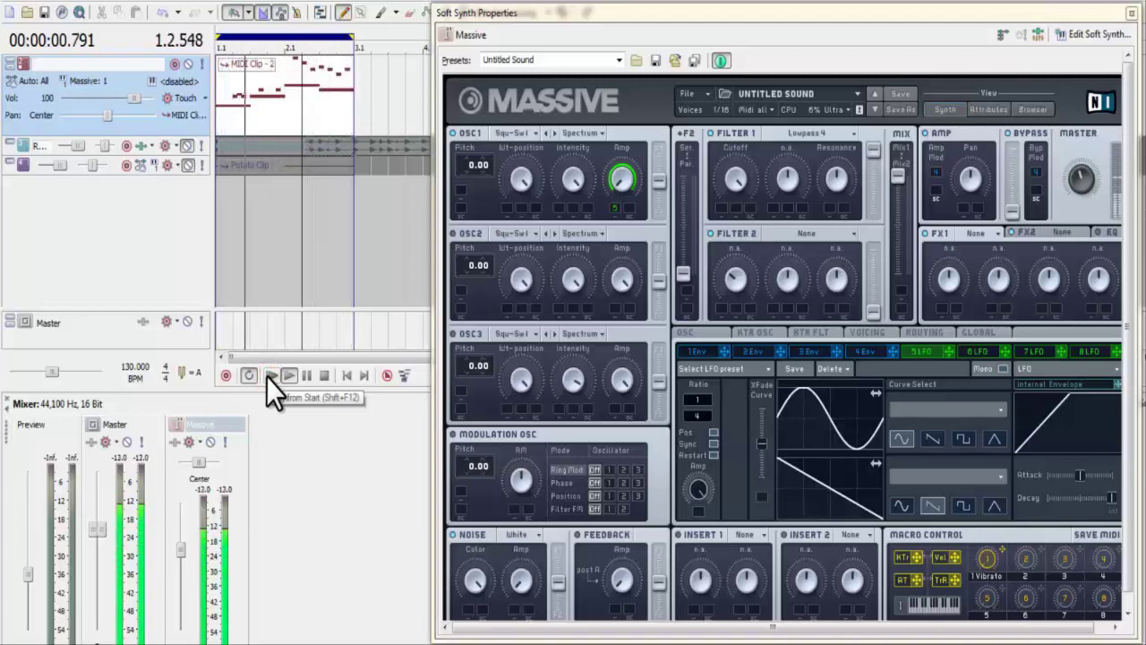
click(323, 376)
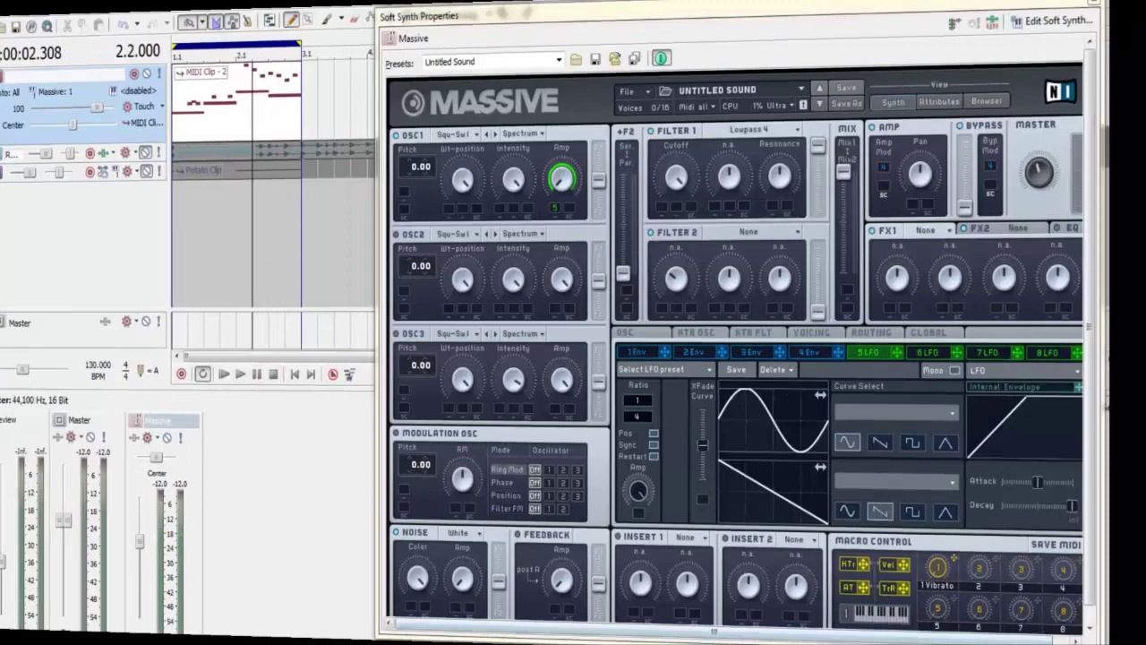
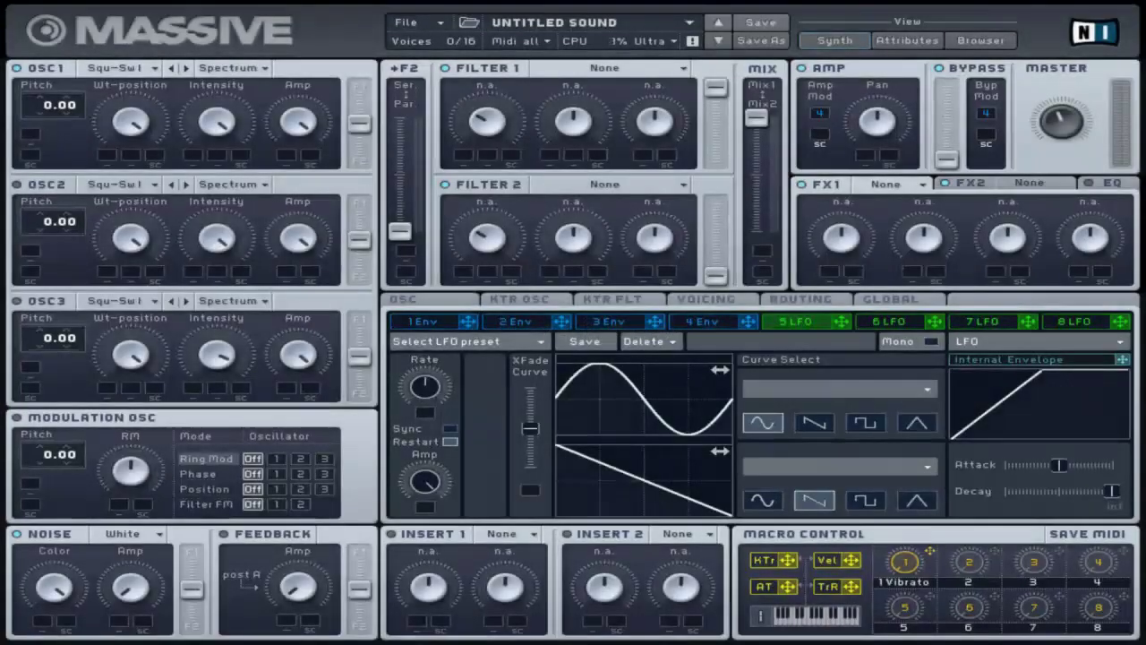
Step: View the modulator types for slot 5, keeping LFO, and switch its Sync option on and back off
click(1092, 345)
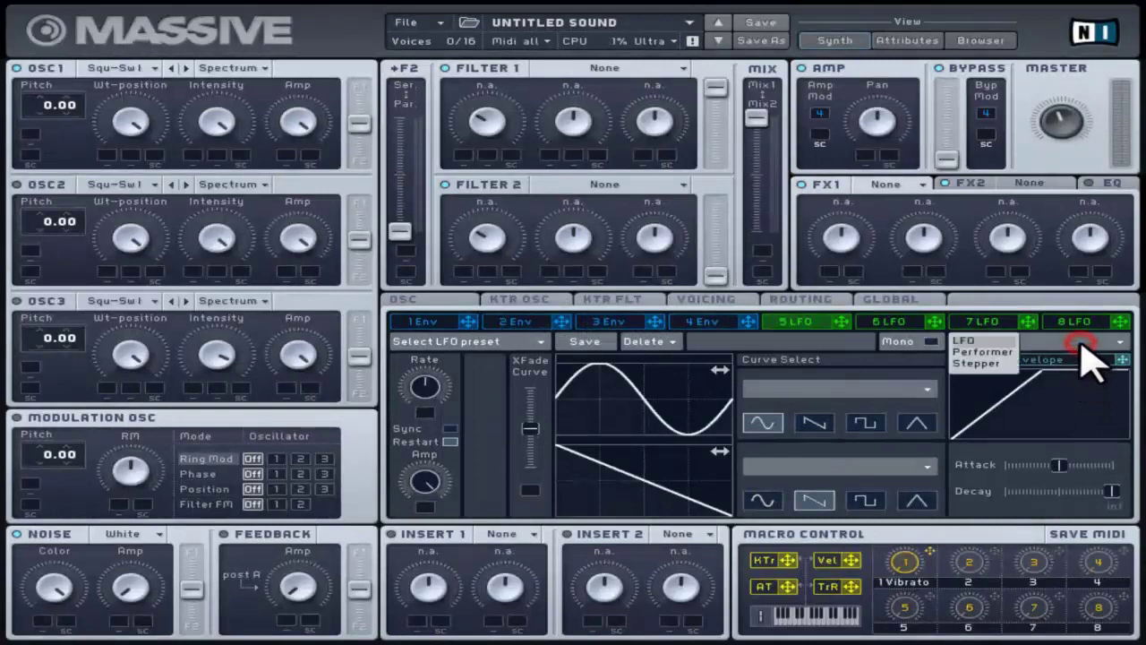
click(996, 344)
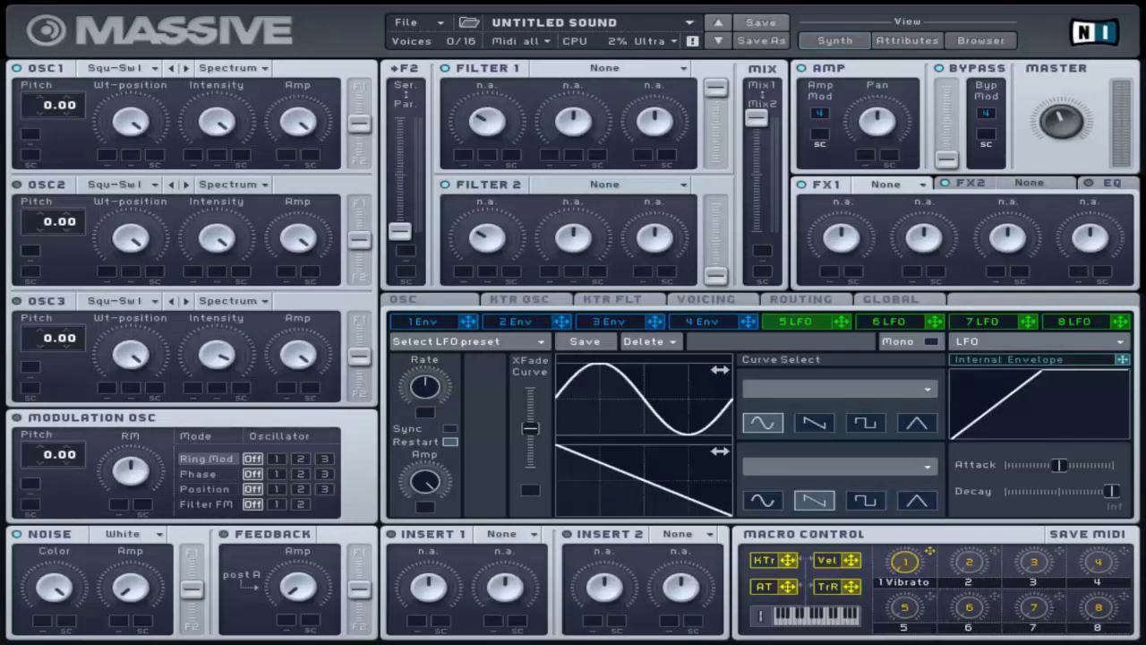
click(450, 427)
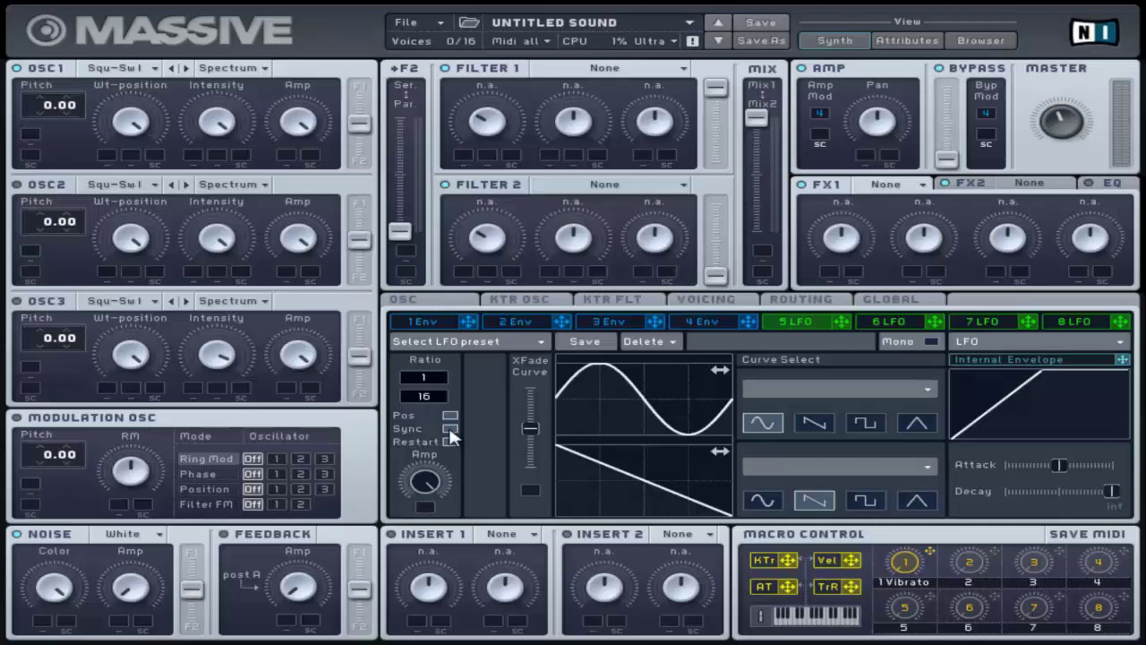
click(449, 429)
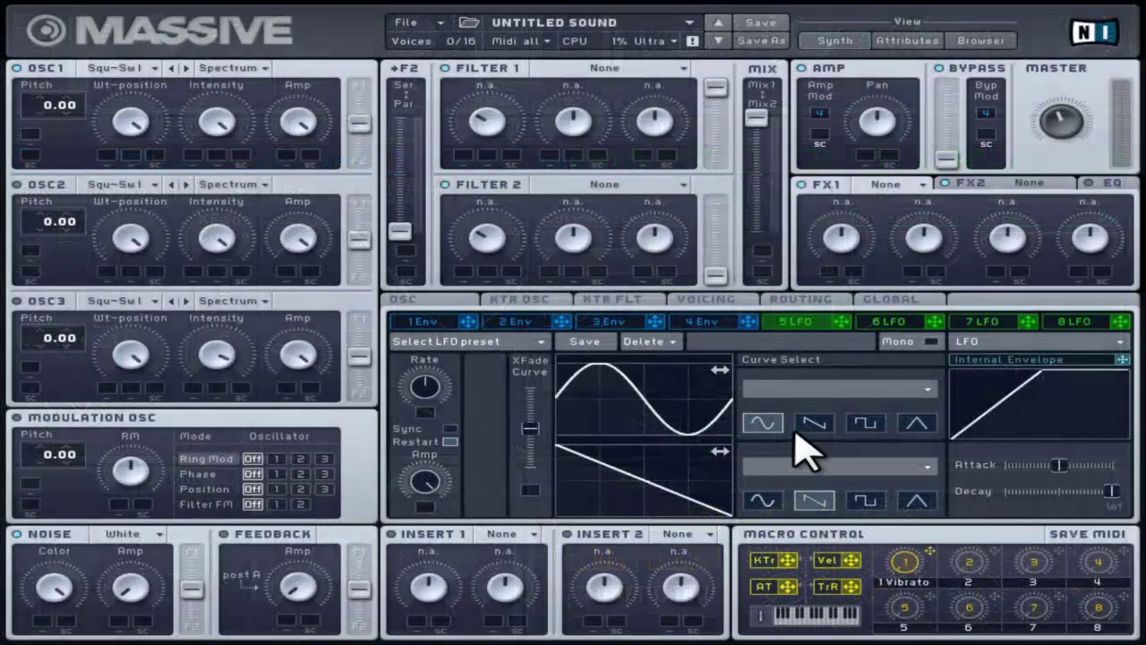
Step: Try the saw, square and triangle shapes for LFO 5's upper curve and return to the sine
click(811, 425)
click(865, 425)
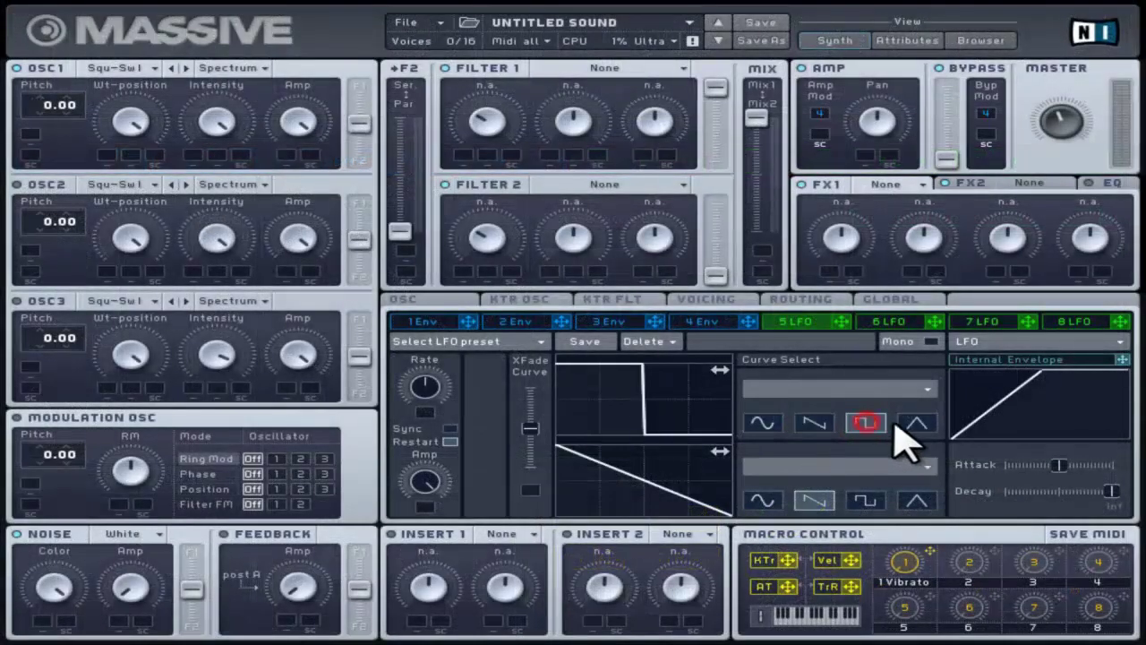
click(915, 425)
click(763, 425)
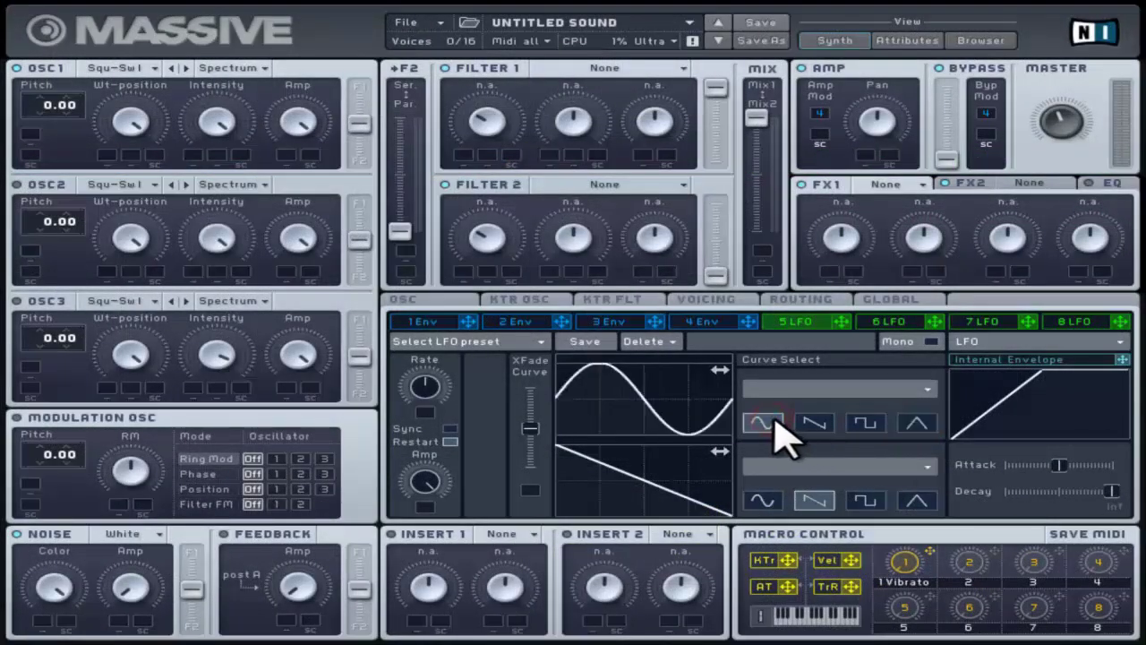
Step: Try the preset shapes Sinus uni, Fall 4 and Bending 2 for LFO 5's upper curve
click(927, 389)
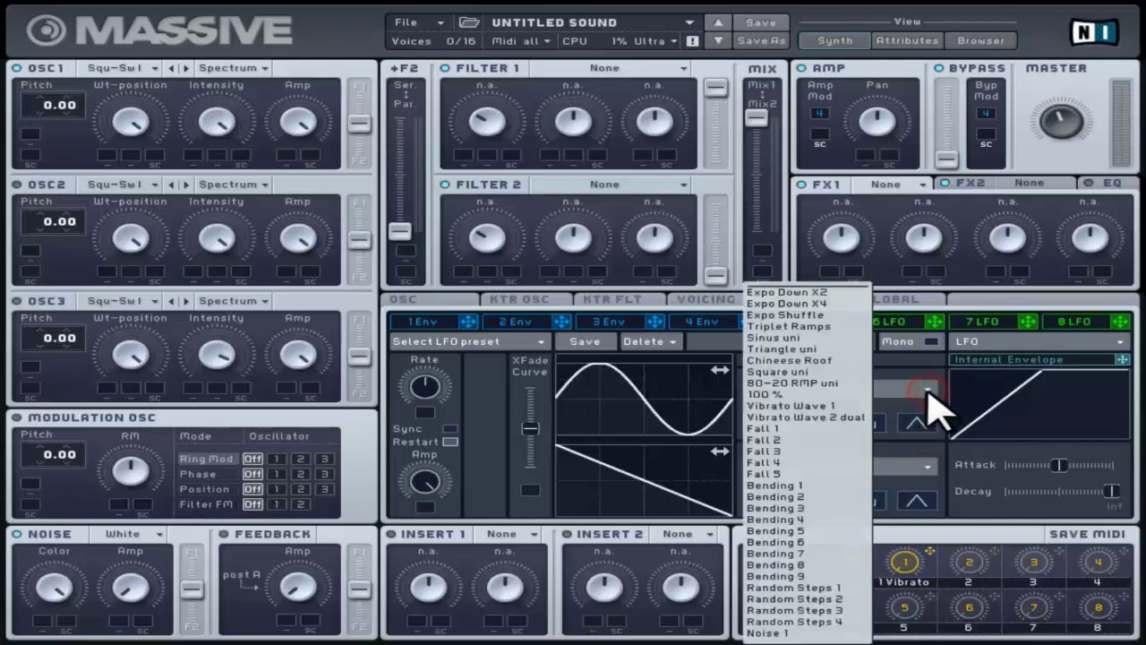
click(846, 338)
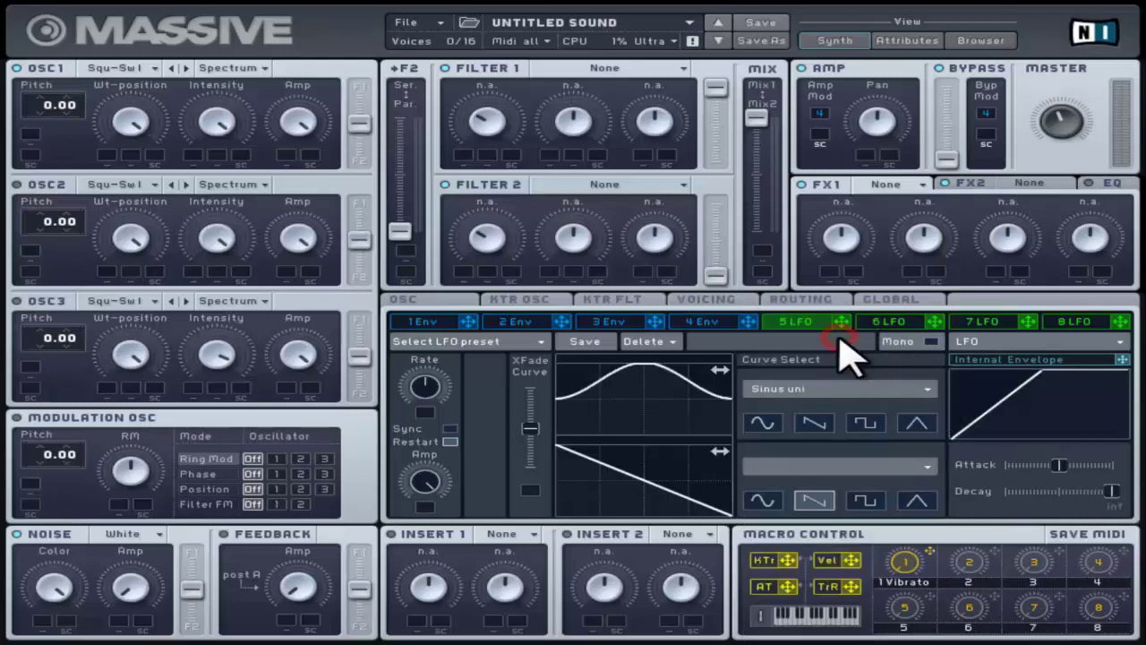
click(887, 394)
click(833, 471)
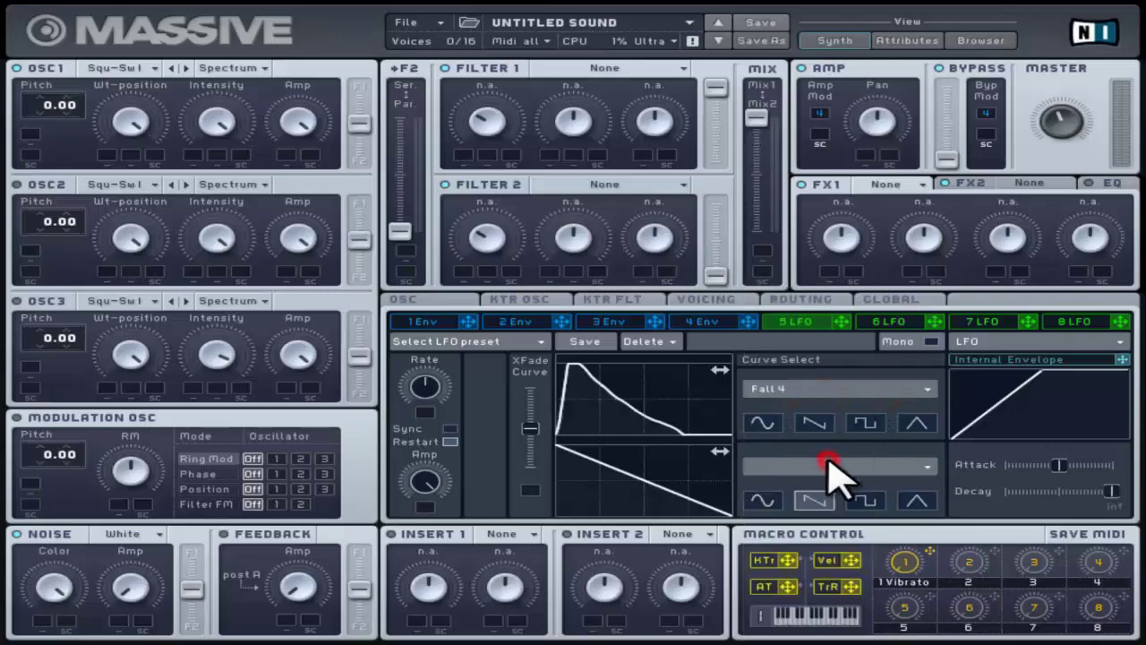
click(852, 387)
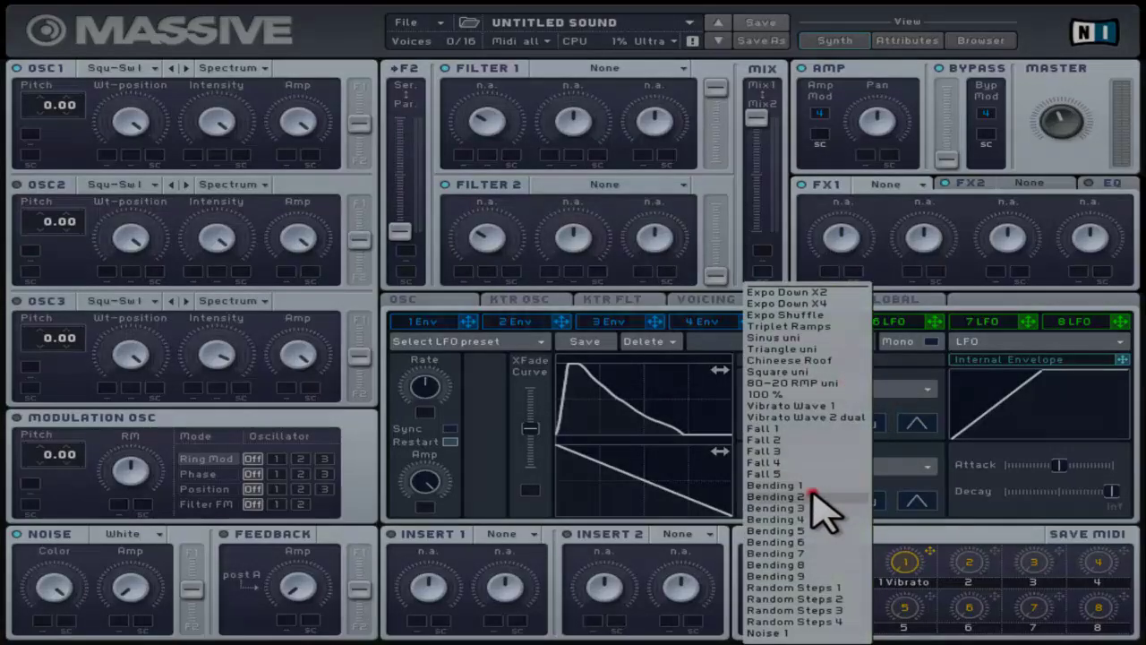
click(813, 495)
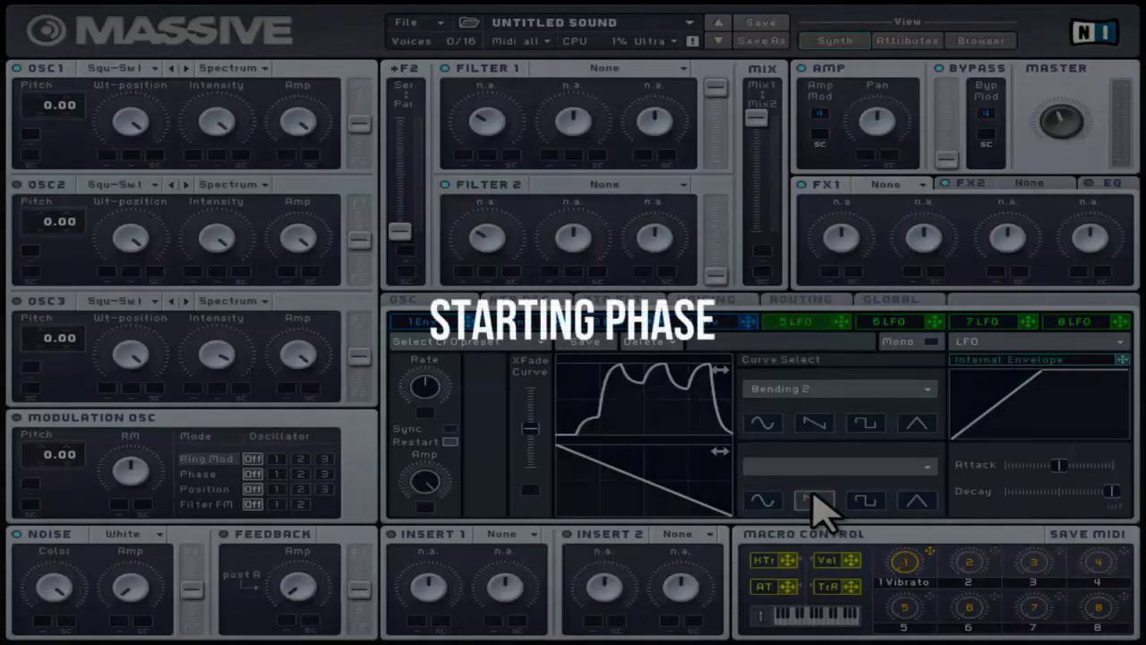
Step: Shift the starting phase of both LFO 5 curves by hand and reset both to their defaults
click(761, 500)
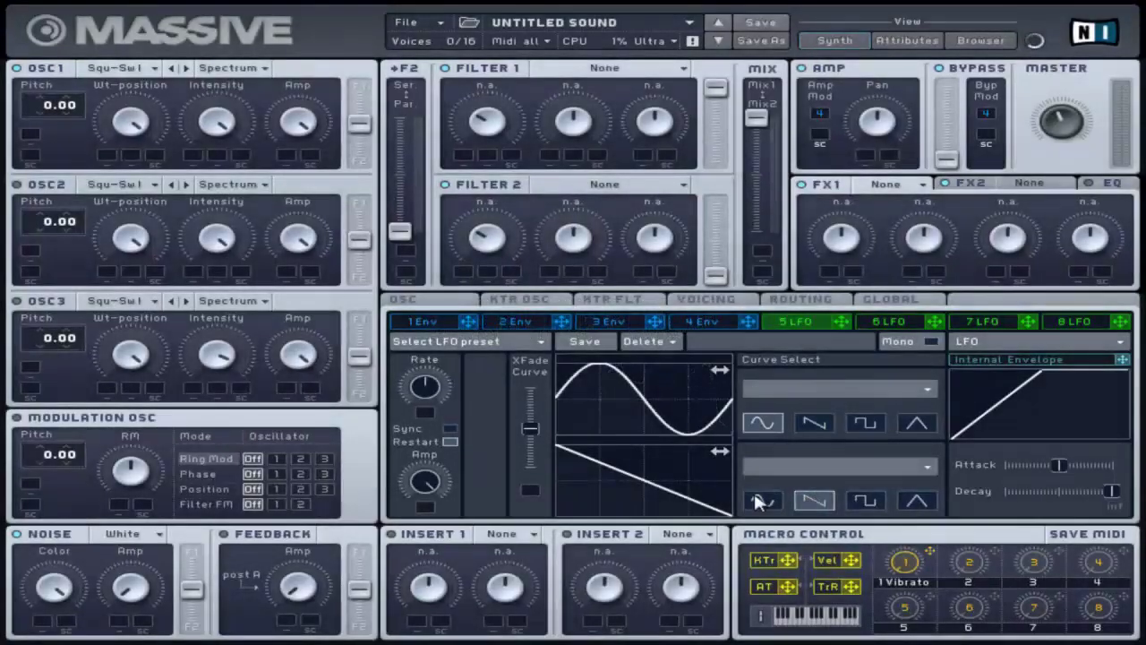
drag(629, 405, 565, 460)
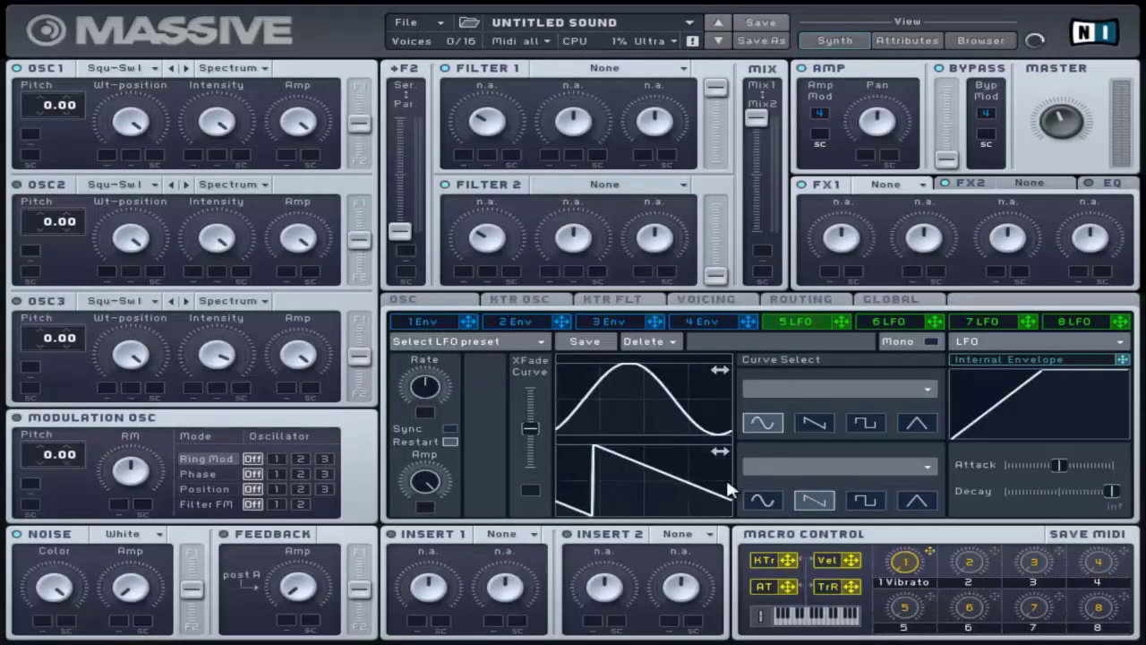
drag(730, 488, 582, 465)
mouse_move(595, 391)
mouse_down()
mouse_move(674, 394)
mouse_move(618, 390)
mouse_up()
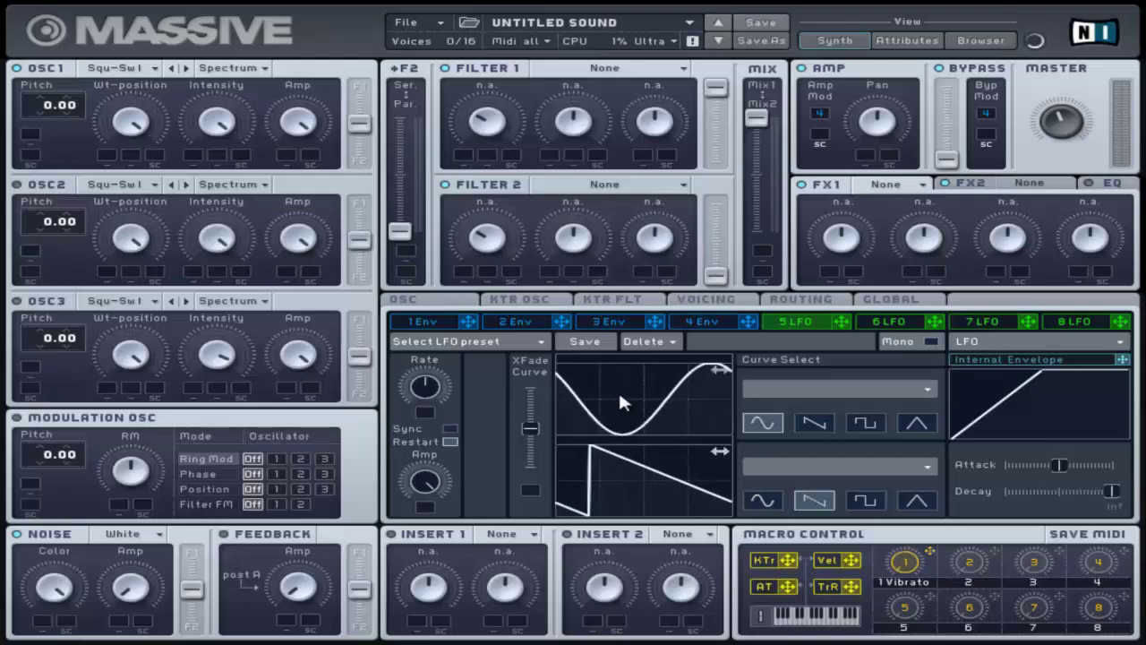
double_click(620, 398)
double_click(645, 506)
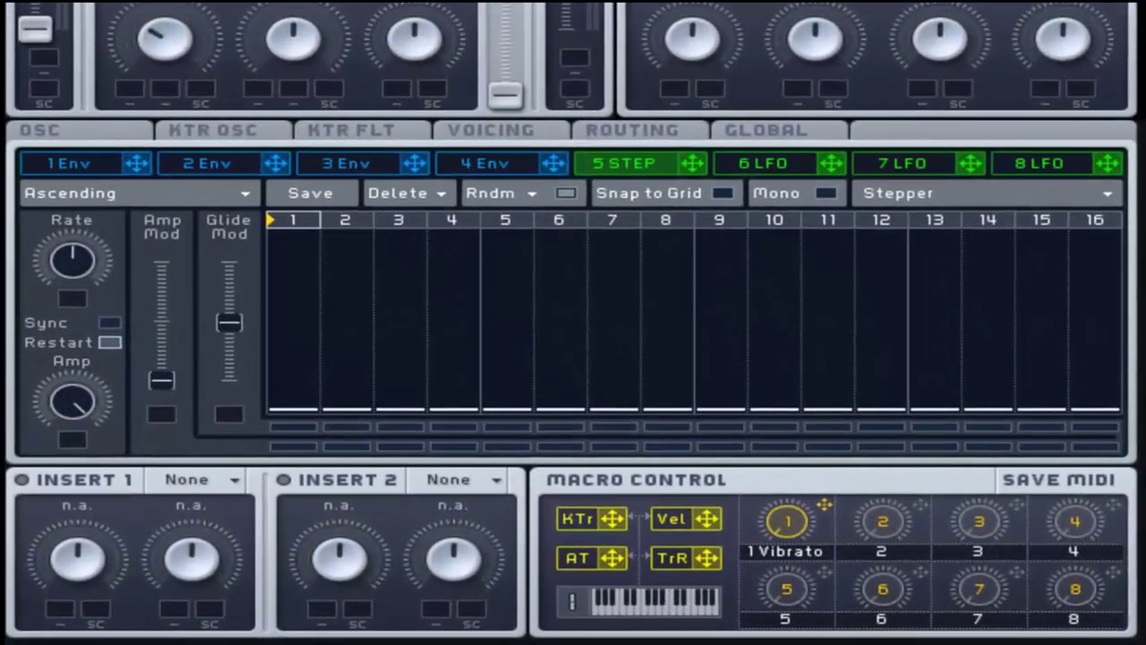
Step: Turn on Snap to Grid in the Stepper and draw raised levels on steps 5 to 10
click(725, 196)
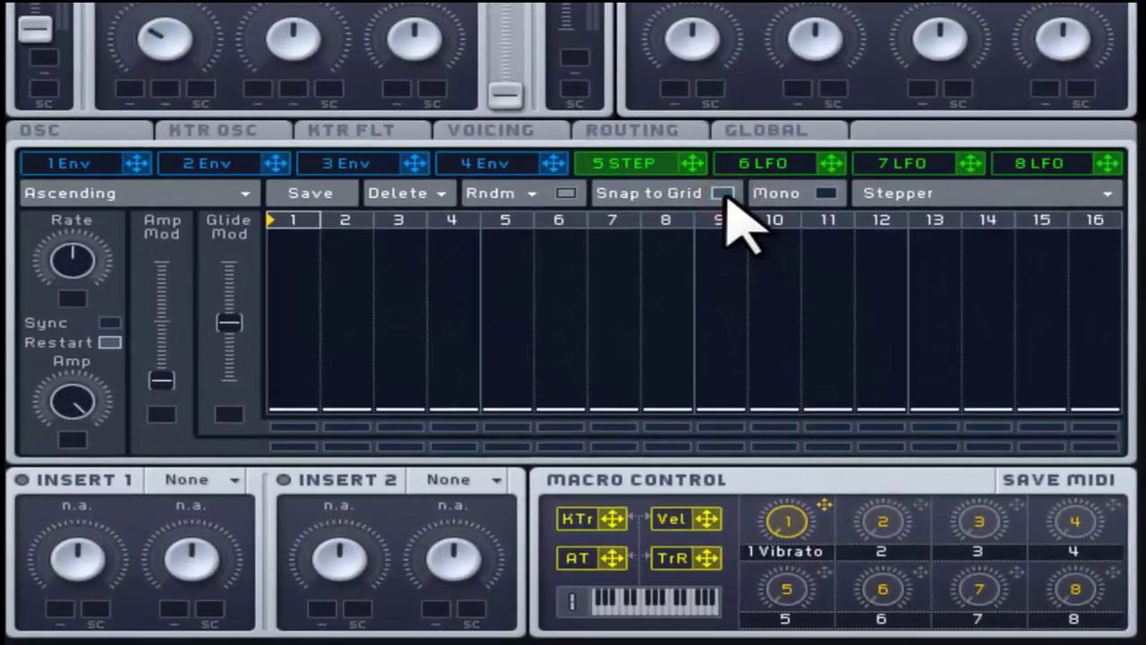
click(523, 404)
mouse_move(523, 401)
mouse_down()
mouse_move(578, 303)
mouse_move(593, 314)
mouse_move(606, 385)
mouse_move(632, 283)
mouse_move(630, 385)
mouse_move(643, 300)
mouse_up()
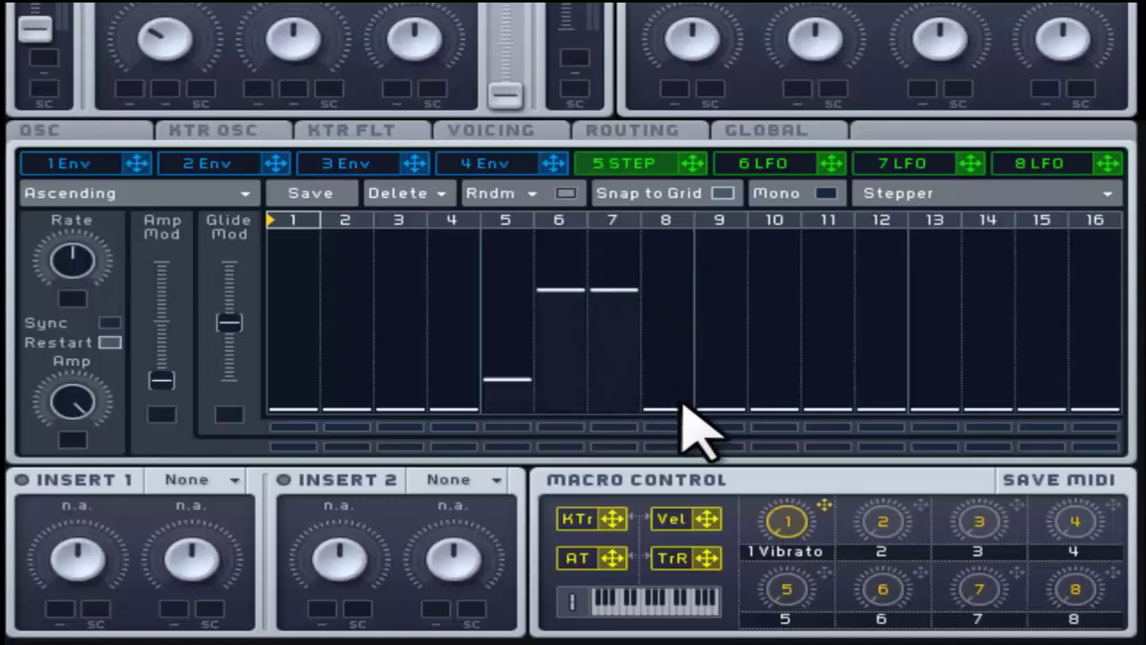
mouse_move(681, 403)
mouse_down()
mouse_move(685, 322)
mouse_move(775, 319)
mouse_up()
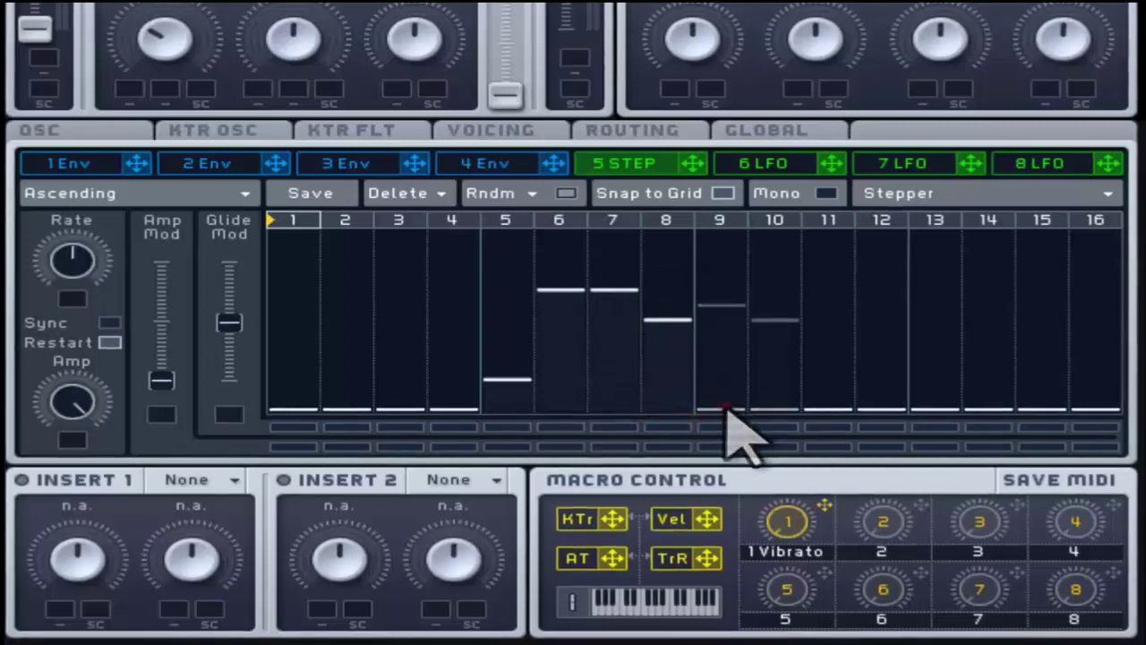
Step: Switch Snap to Grid over and drag the levels of Stepper steps 5 to 10 back down
click(721, 194)
mouse_move(614, 294)
mouse_down()
mouse_move(621, 376)
mouse_move(631, 316)
mouse_move(640, 409)
mouse_move(671, 391)
mouse_up()
mouse_move(733, 301)
mouse_down()
mouse_move(731, 339)
mouse_move(758, 352)
mouse_move(787, 345)
mouse_move(788, 386)
mouse_up()
drag(546, 288, 550, 415)
drag(504, 378, 514, 443)
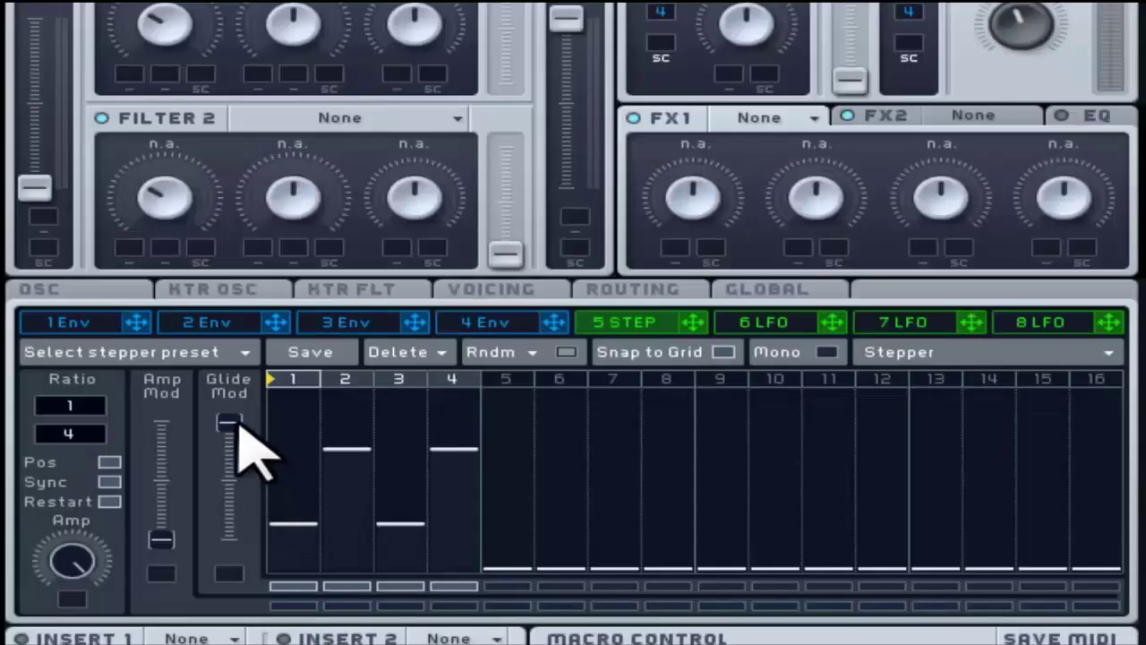
Step: Lower the Stepper's Glide Mod slider to its minimum
click(235, 422)
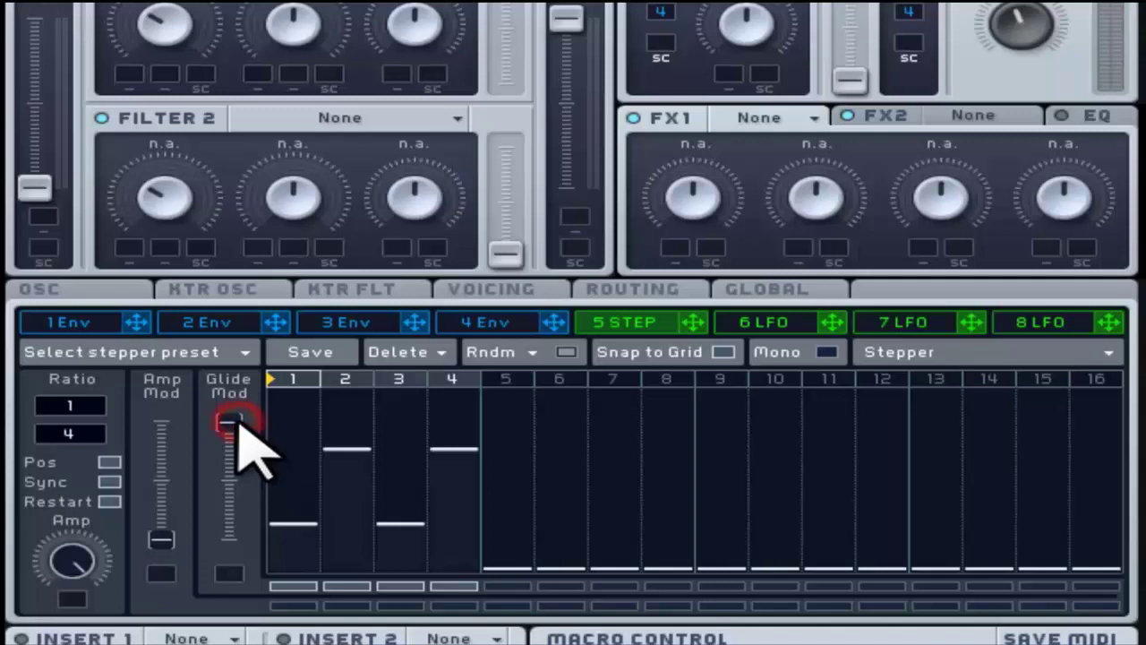
drag(239, 420, 208, 567)
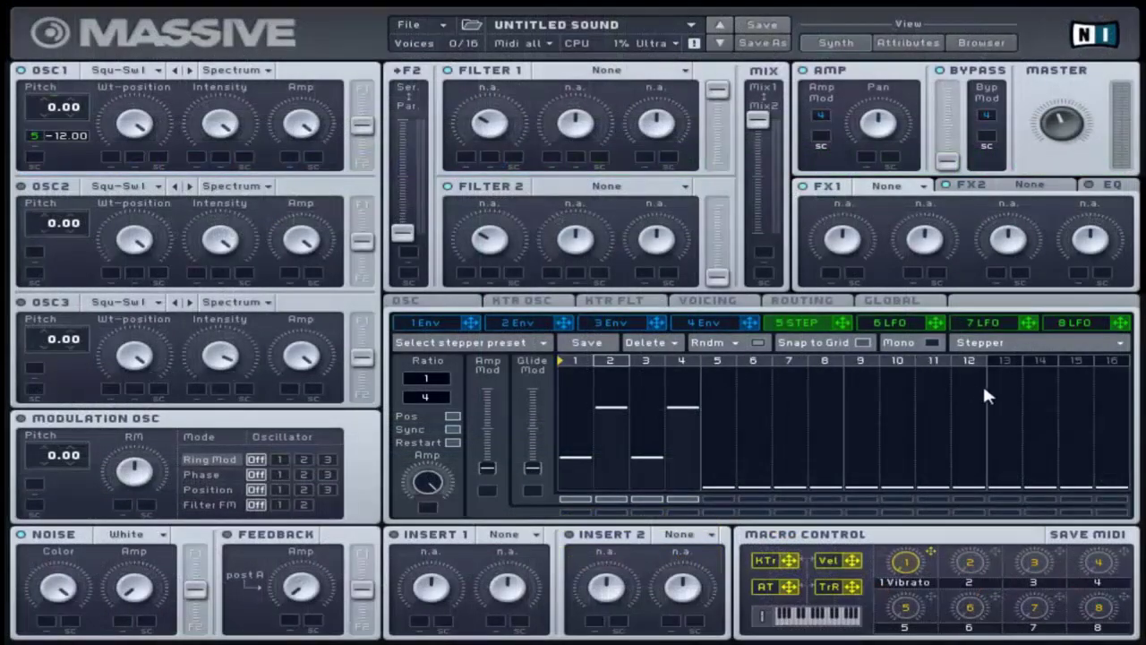
Step: Apply Randomize levels, Randomize glide and Randomize all to the slot 5 Stepper sequence
click(741, 345)
click(743, 345)
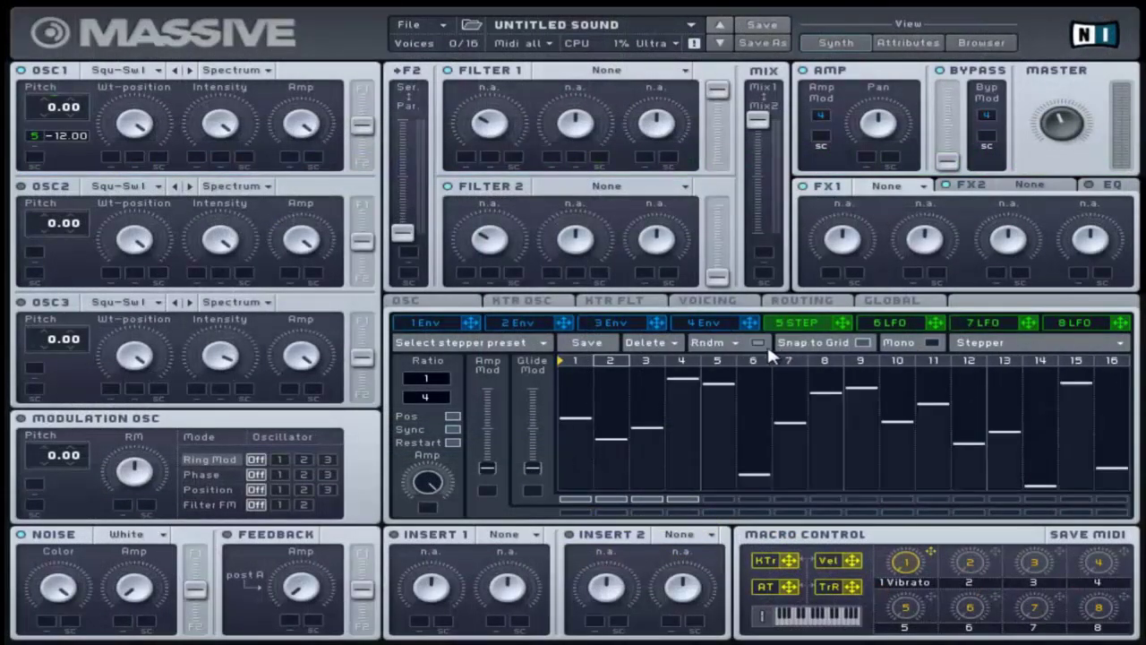
click(739, 348)
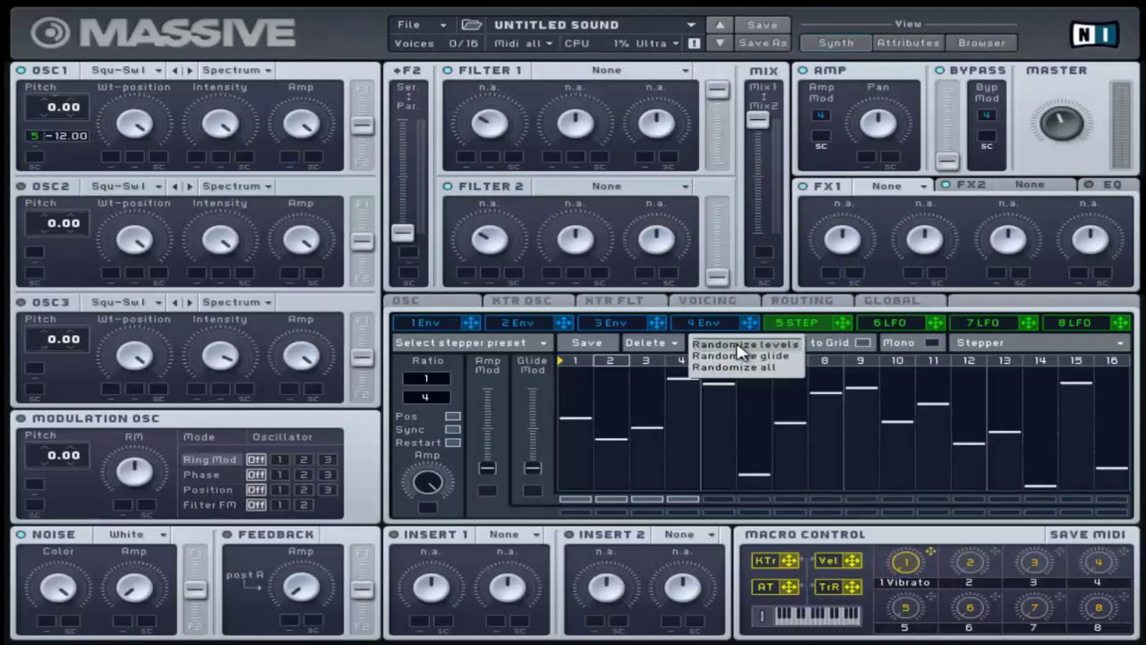
click(776, 355)
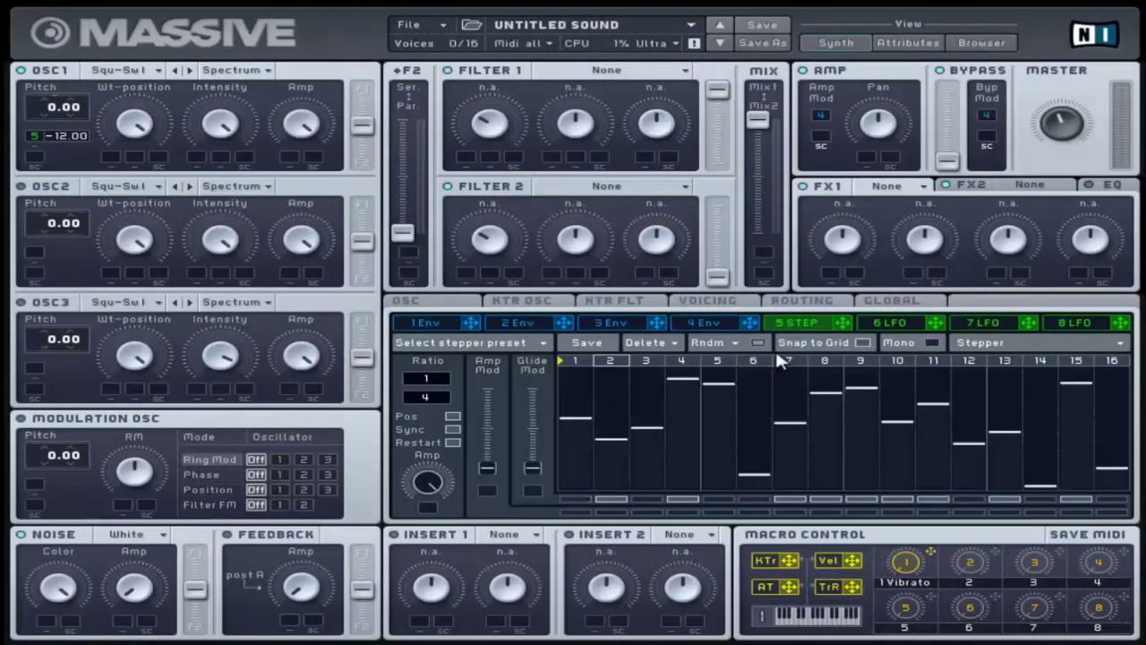
click(733, 337)
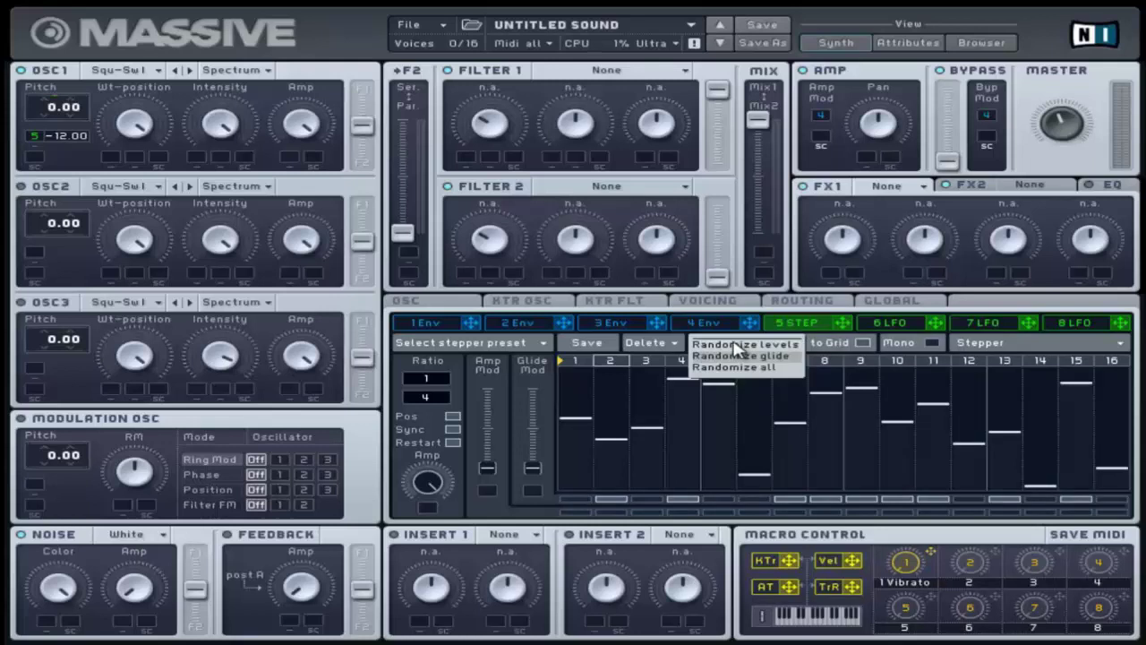
click(748, 364)
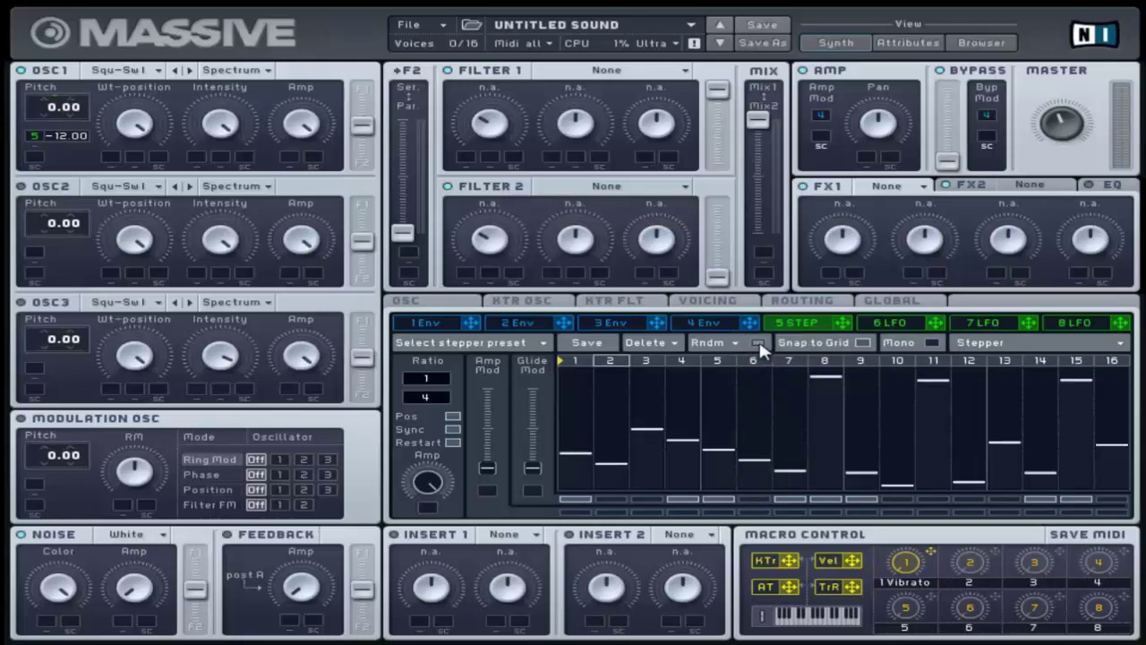
Step: Repeat the last randomization three times to generate new Stepper patterns
click(759, 340)
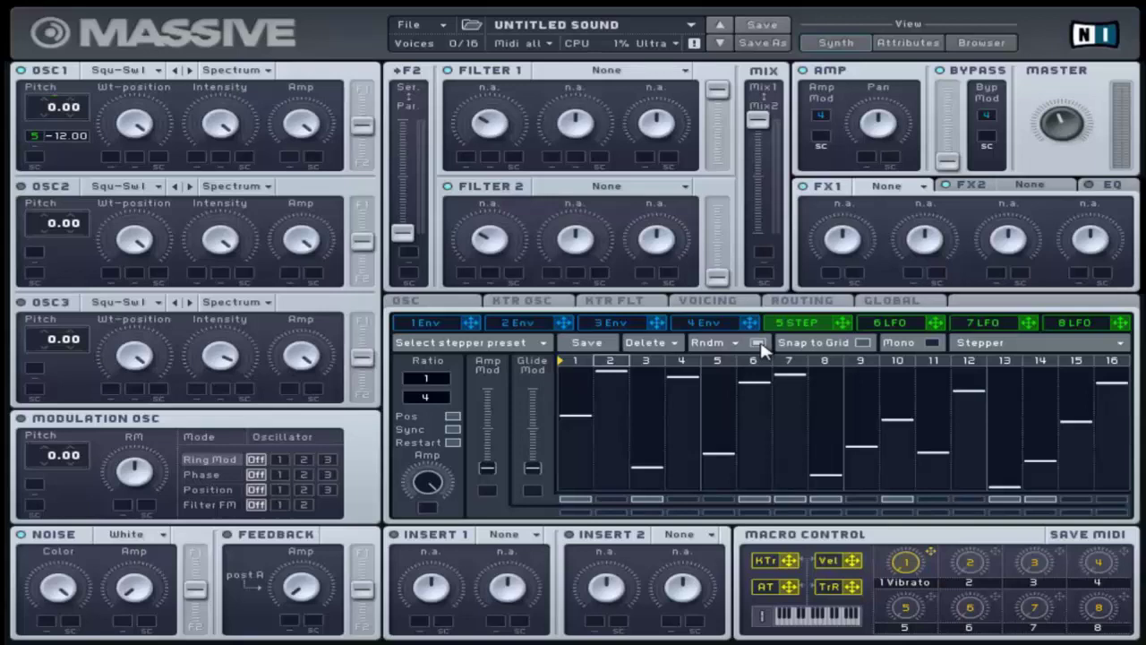
click(760, 344)
click(759, 344)
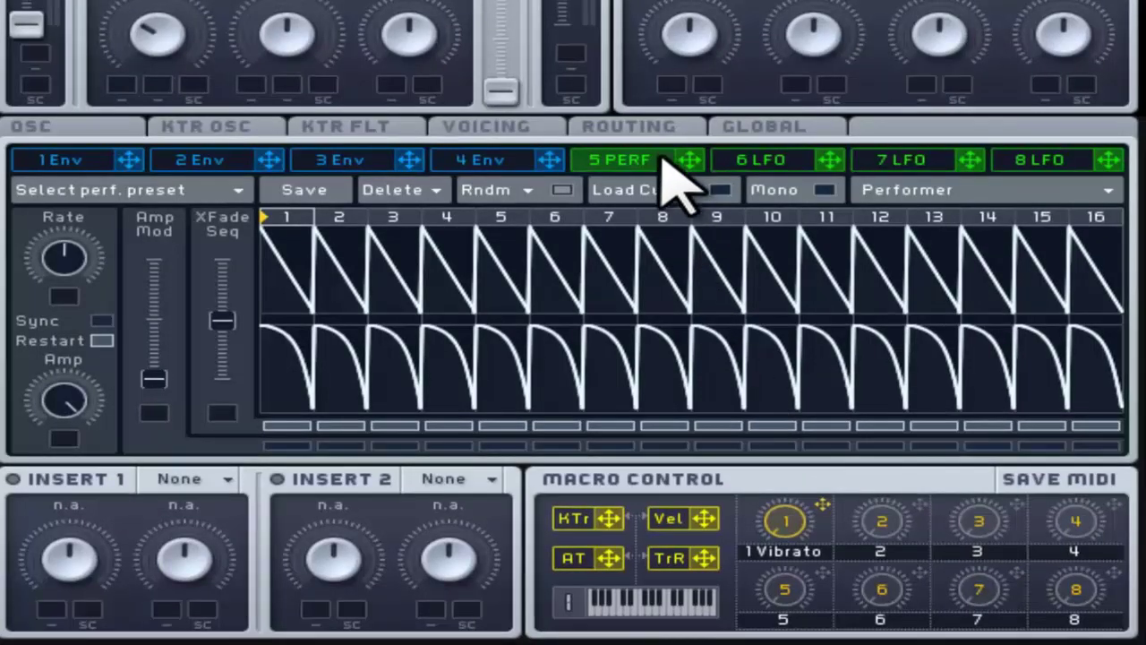
Step: Turn on Load Curve and paint the Performer's upper row with S-shaped rises on steps 1–6, triangles on 7–8 and rounded rises on 10–14
click(712, 191)
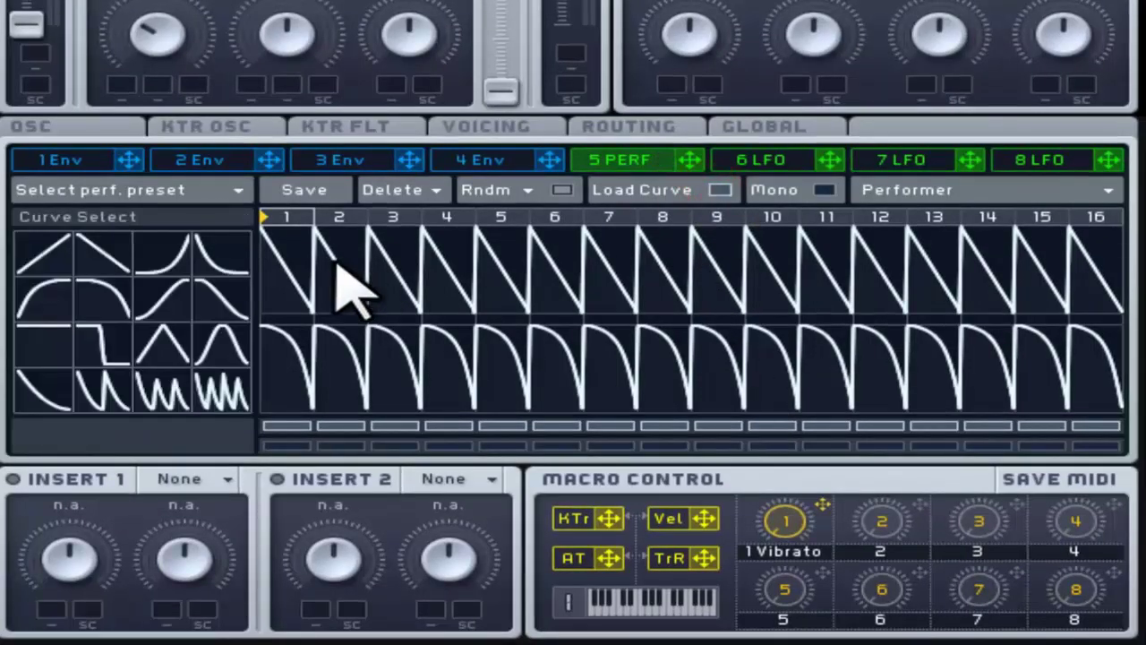
click(158, 297)
mouse_move(269, 281)
mouse_down()
mouse_move(373, 273)
mouse_move(550, 292)
mouse_up()
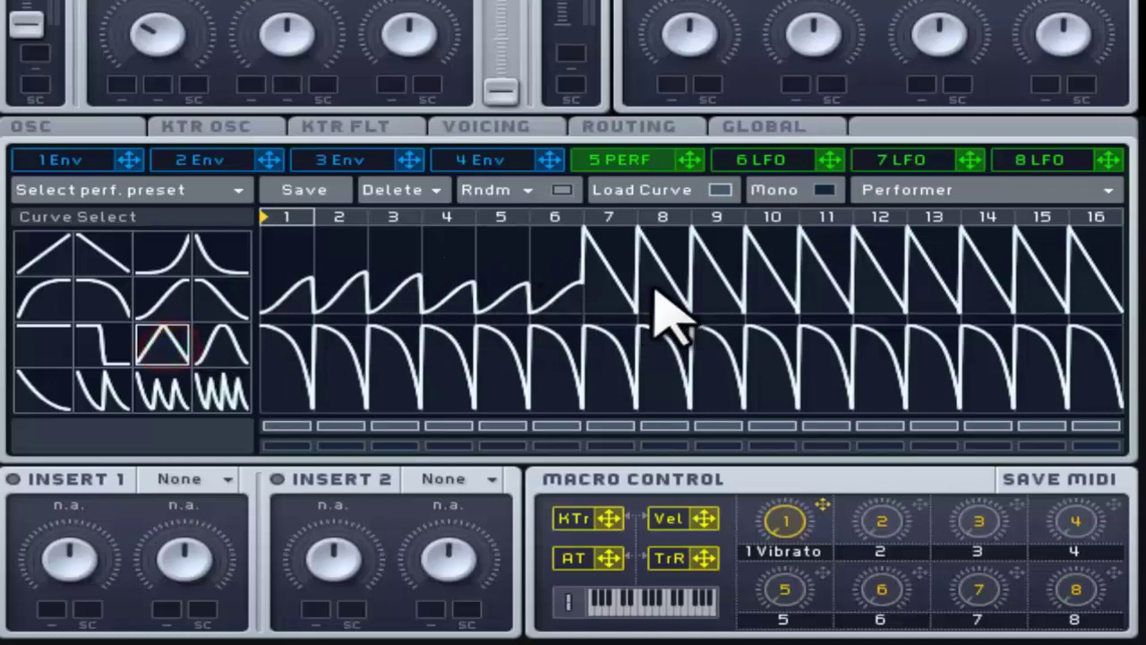
mouse_move(594, 287)
mouse_down()
mouse_move(621, 276)
mouse_move(662, 213)
mouse_move(703, 273)
mouse_move(745, 281)
mouse_move(767, 262)
mouse_move(704, 291)
mouse_move(814, 266)
mouse_move(942, 300)
mouse_move(932, 302)
mouse_move(798, 292)
mouse_move(994, 261)
mouse_up()
click(43, 298)
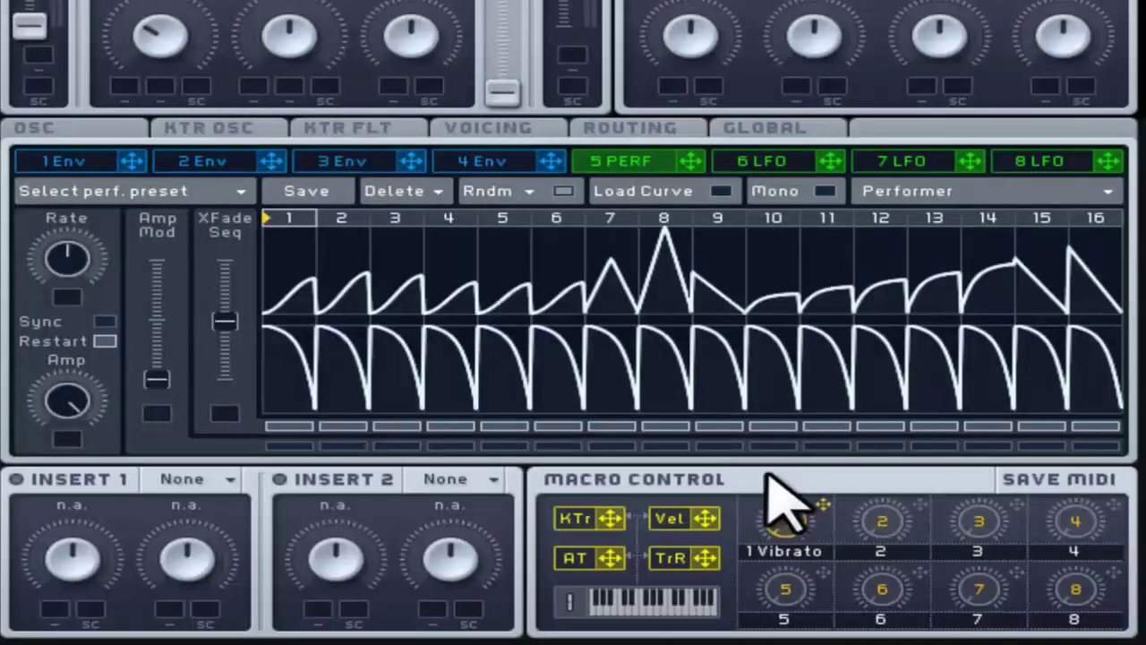
Step: Randomize the Performer's upper levels and upper curves
click(525, 192)
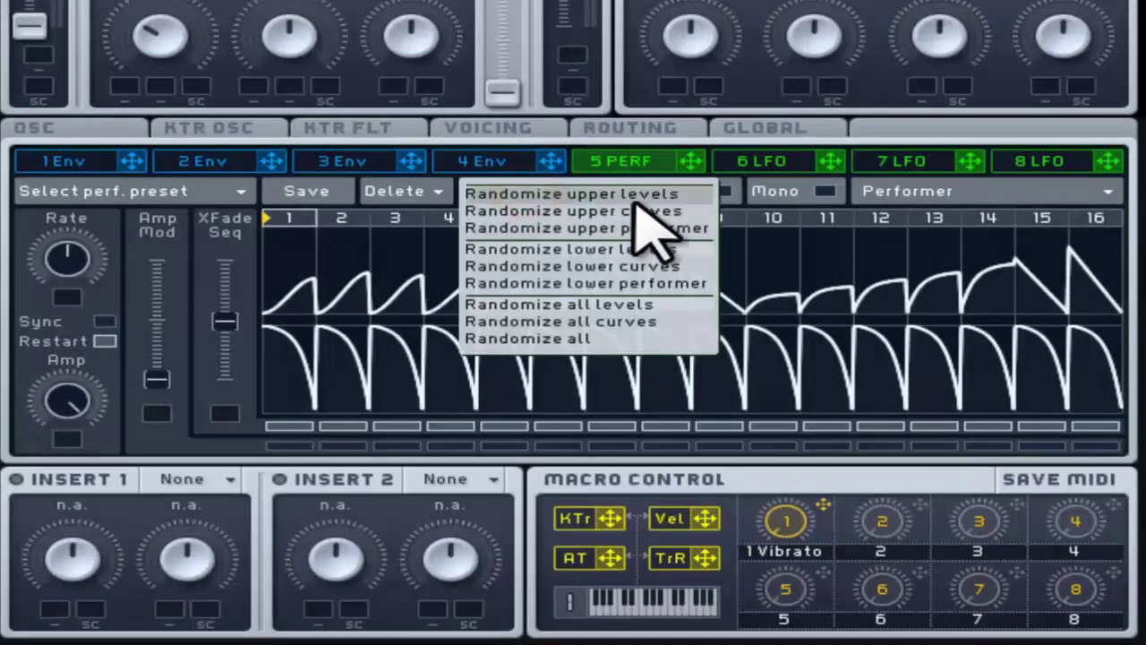
click(660, 195)
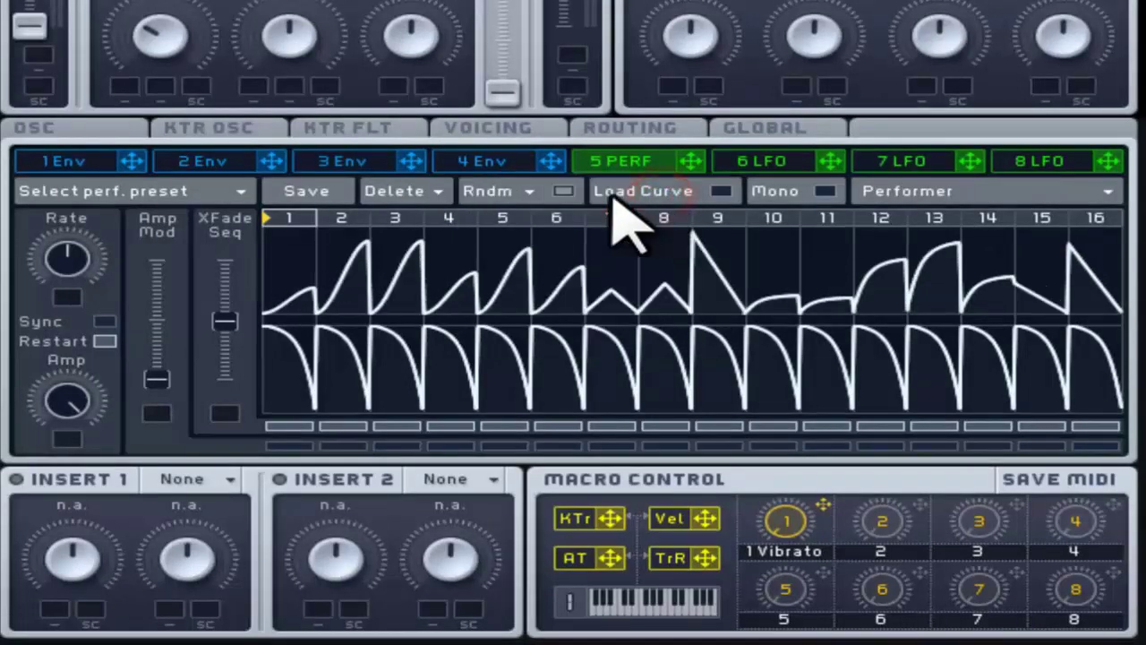
click(526, 190)
click(638, 215)
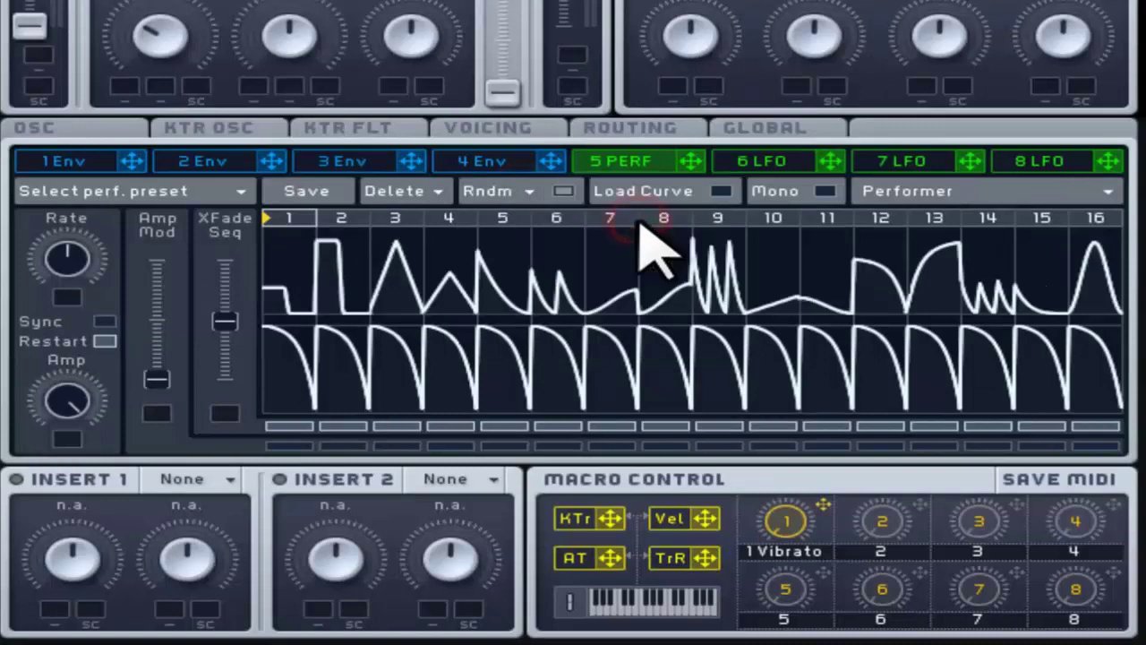
Step: Randomize the Performer's lower levels and lower curves
click(526, 192)
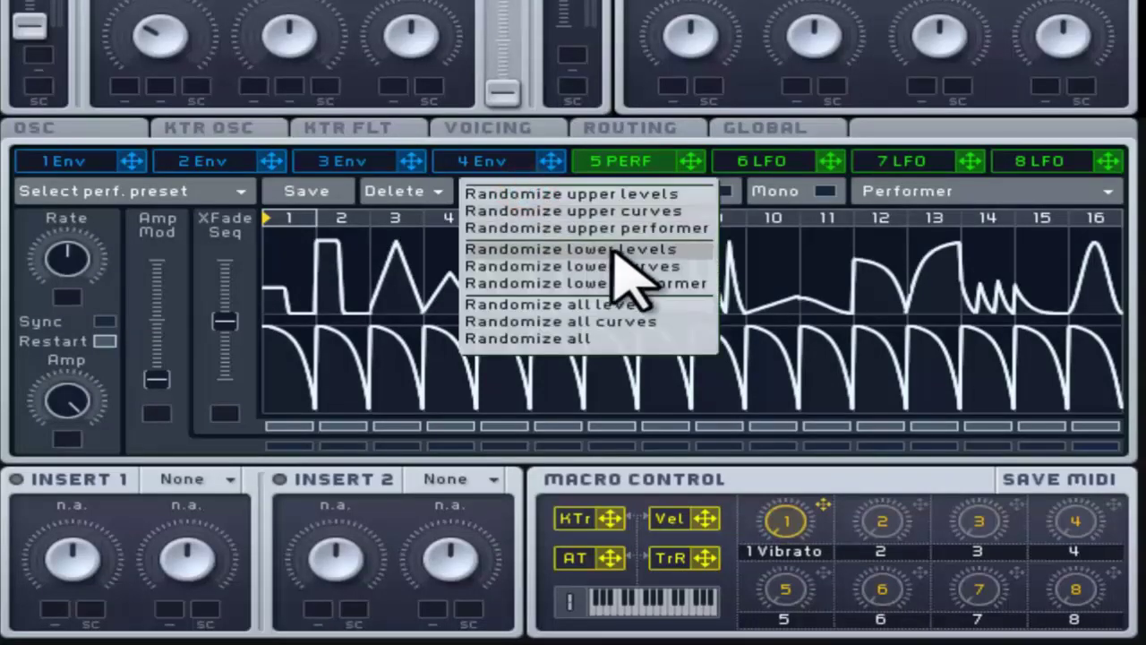
click(622, 265)
click(531, 192)
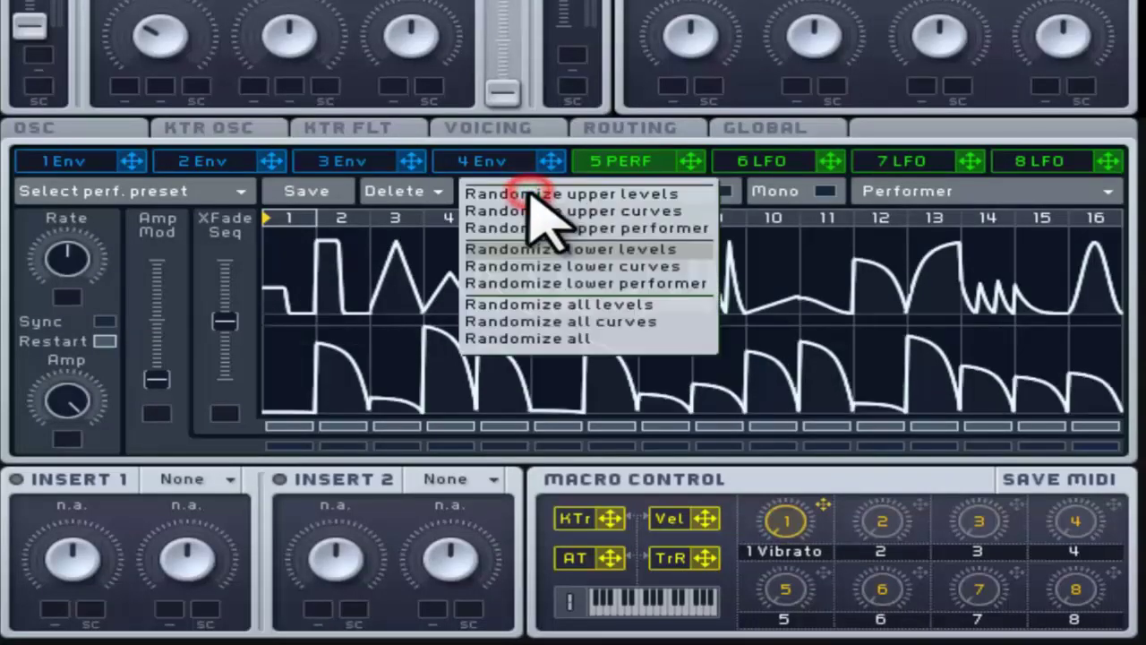
click(635, 280)
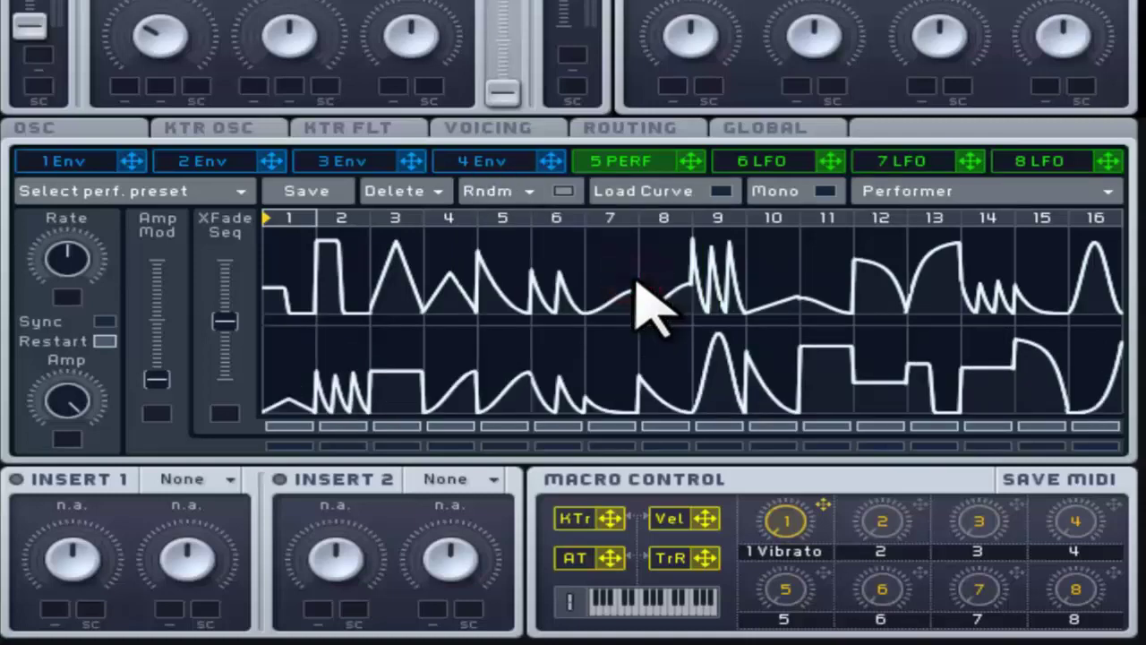
Step: Apply Randomize all levels and Randomize all to both rows of the Performer
click(532, 191)
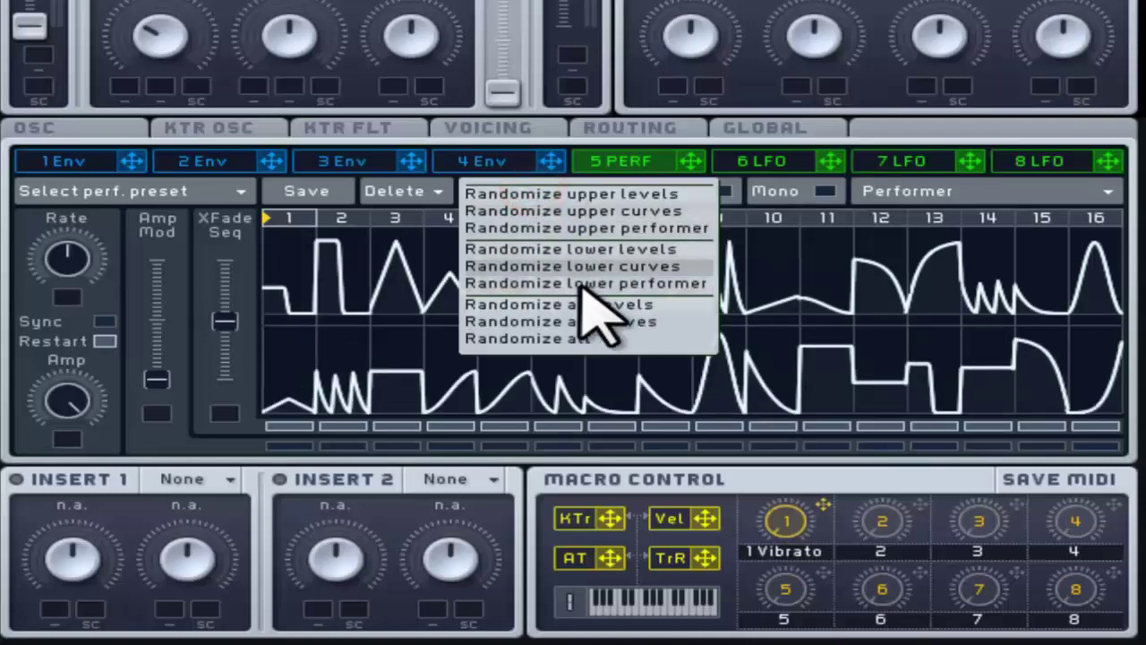
click(591, 305)
click(529, 191)
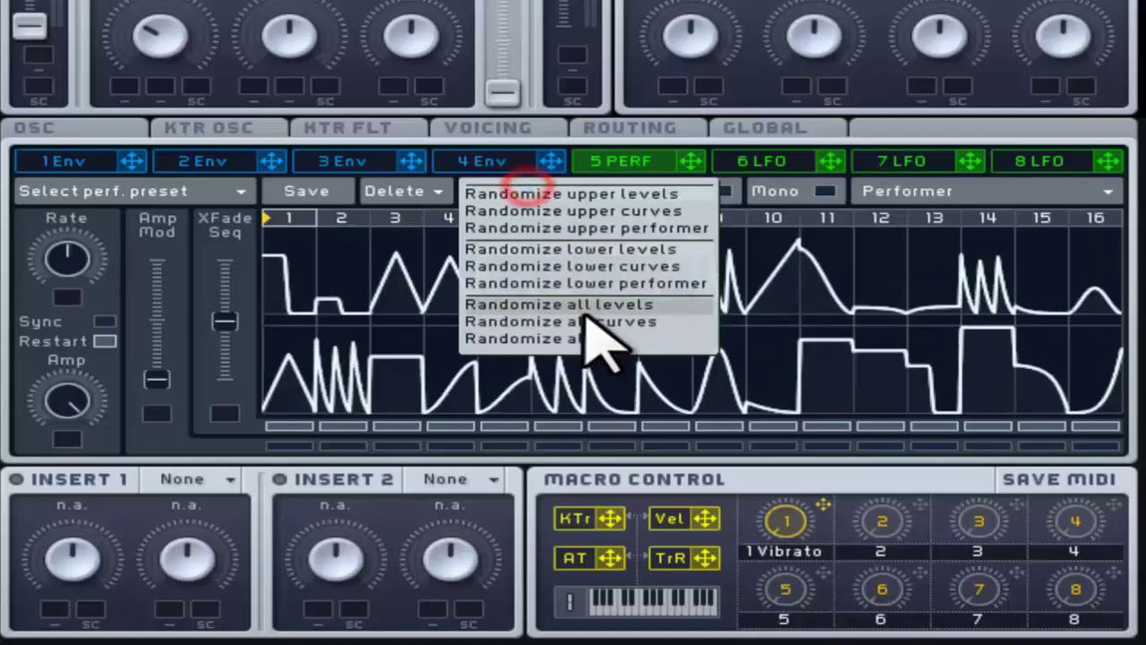
click(591, 329)
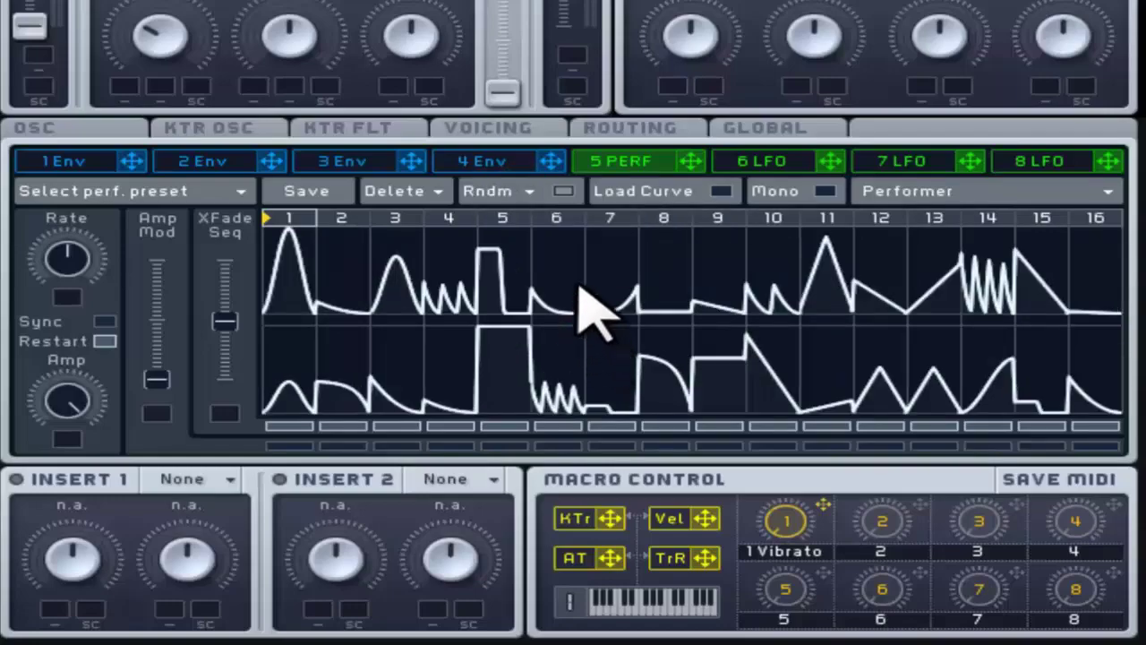
Step: Repeat the last randomization three times to generate new Performer patterns in both rows
click(562, 192)
click(562, 192)
click(563, 191)
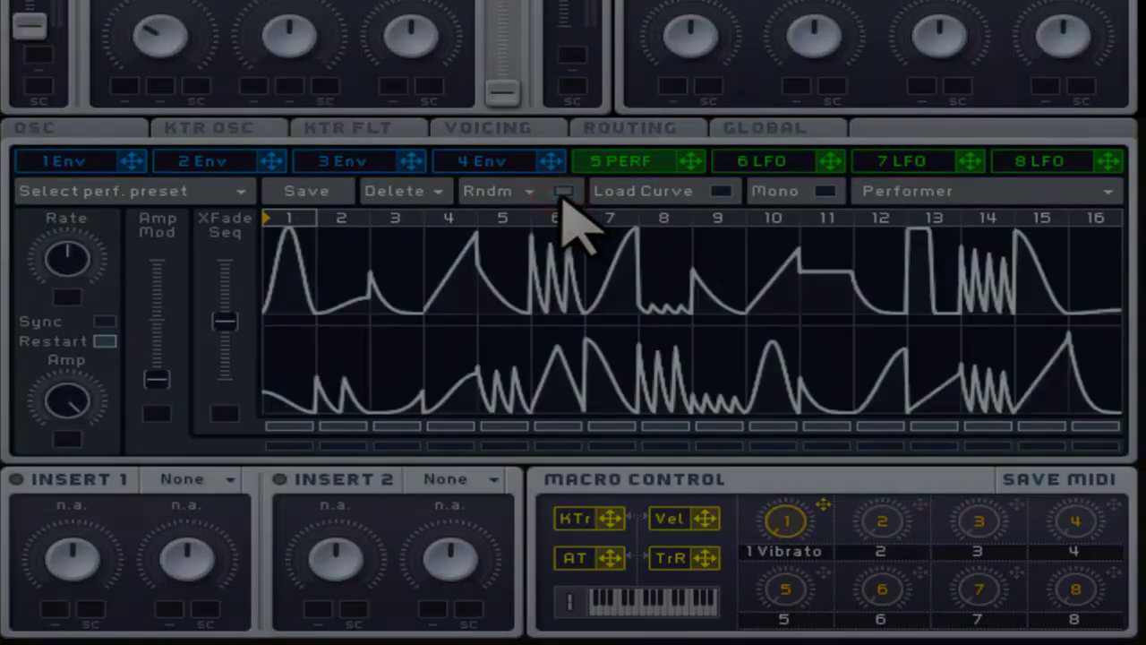